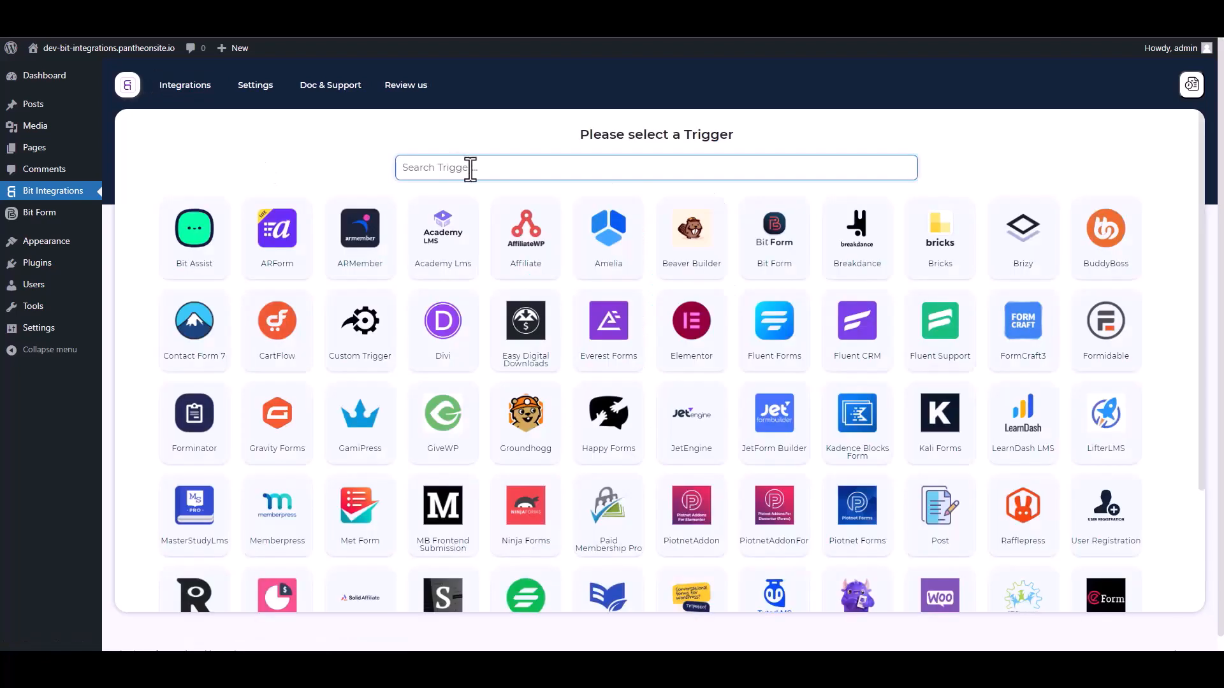
- Choose Bit Form as the trigger with its Contact Form as the source form
type("bit")
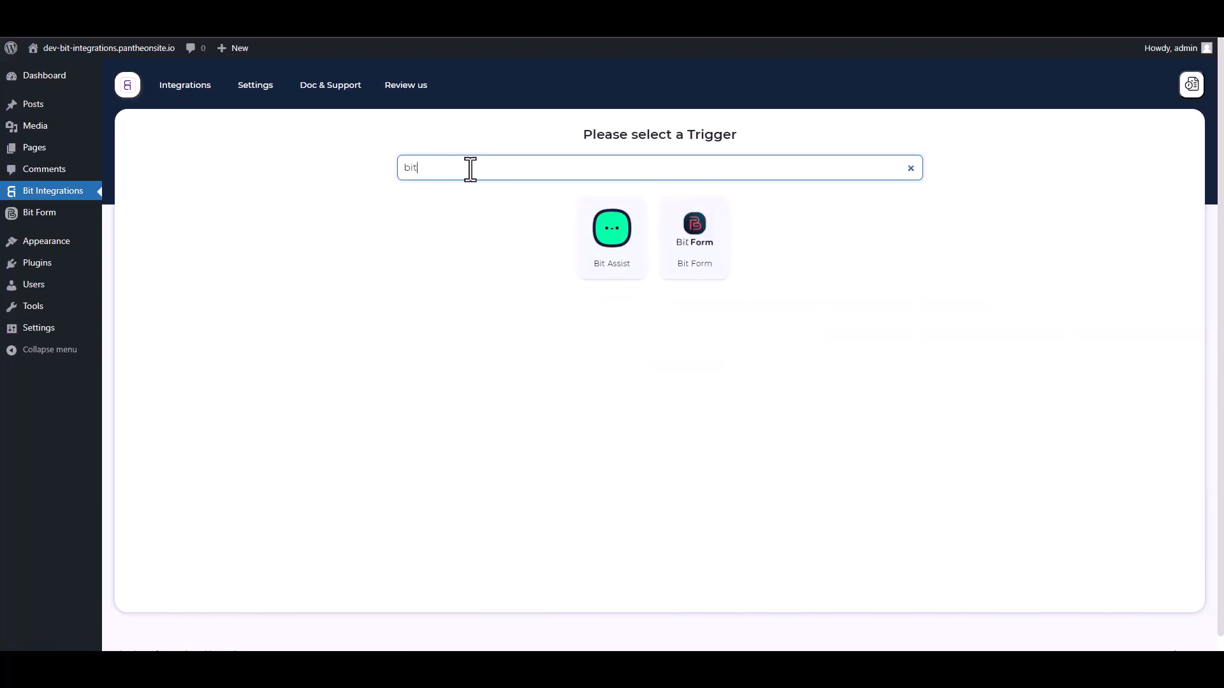
left_click(706, 264)
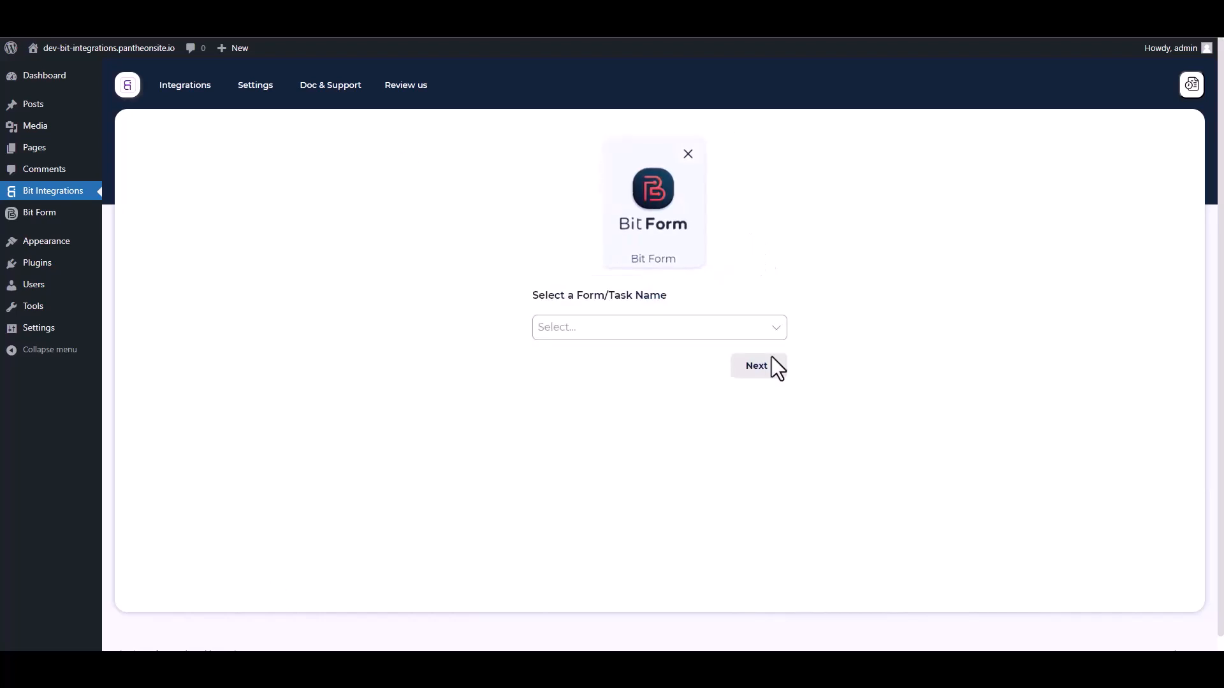
left_click(609, 330)
left_click(581, 361)
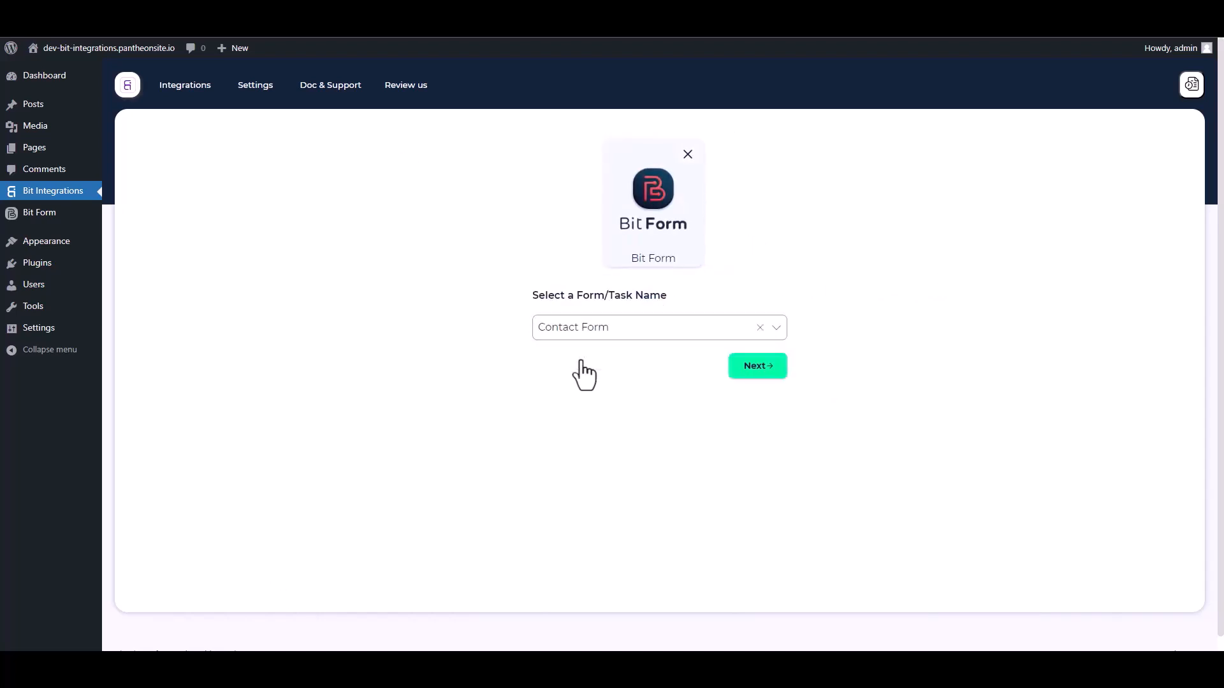
left_click(756, 367)
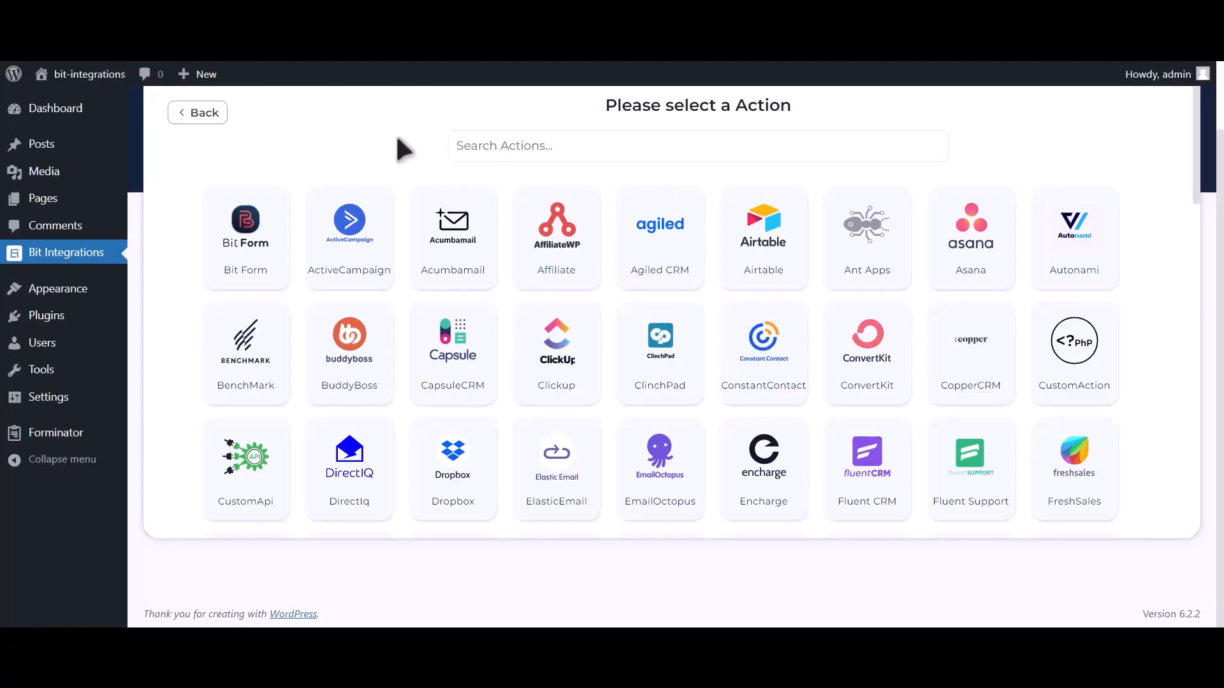
- Pick Google Calendar as the action and follow the Google API Console link for credentials
left_click(536, 146)
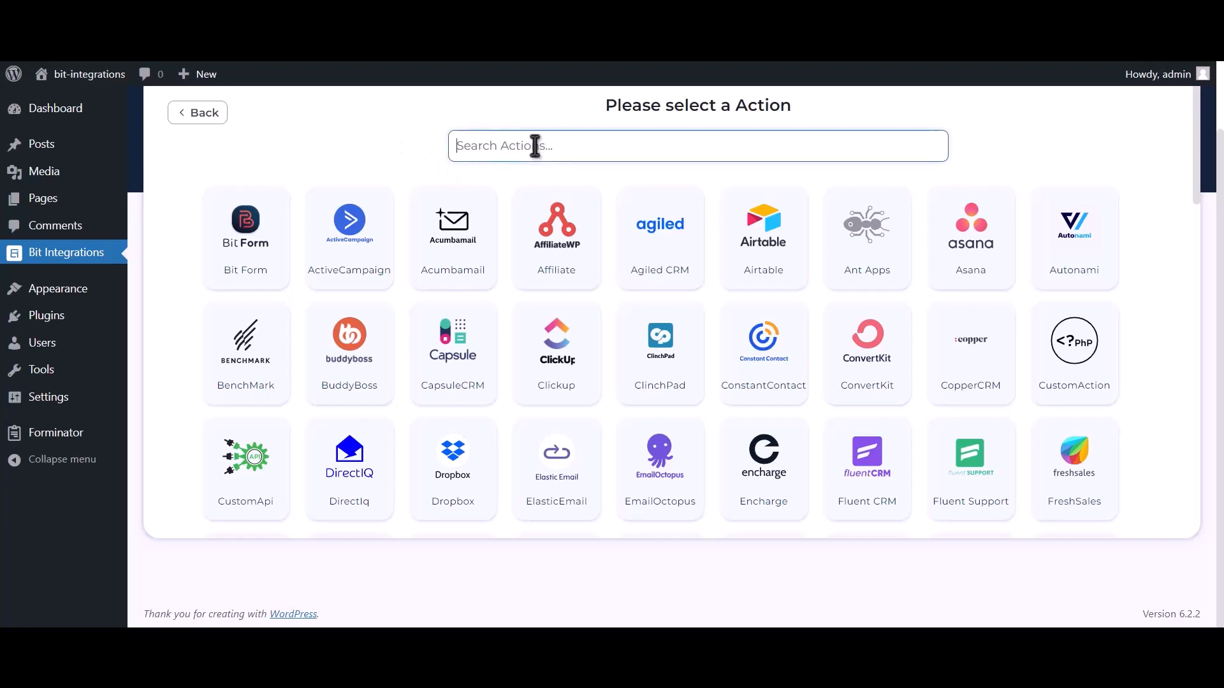
type("goog")
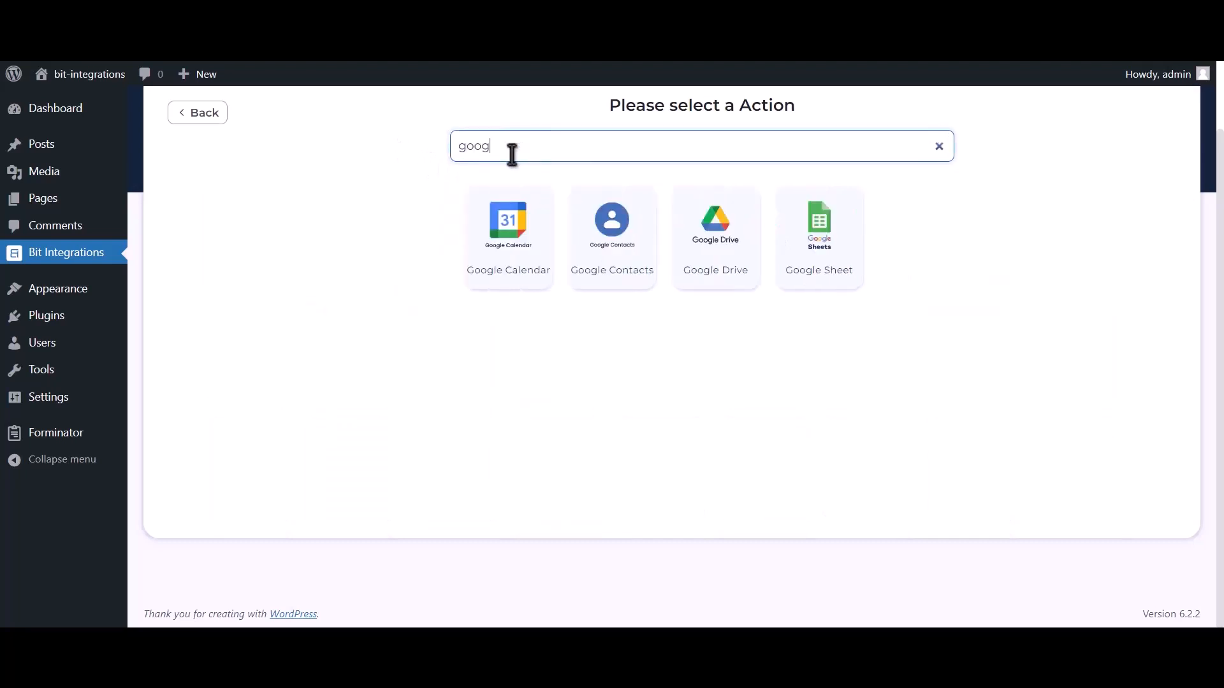
type("le ca")
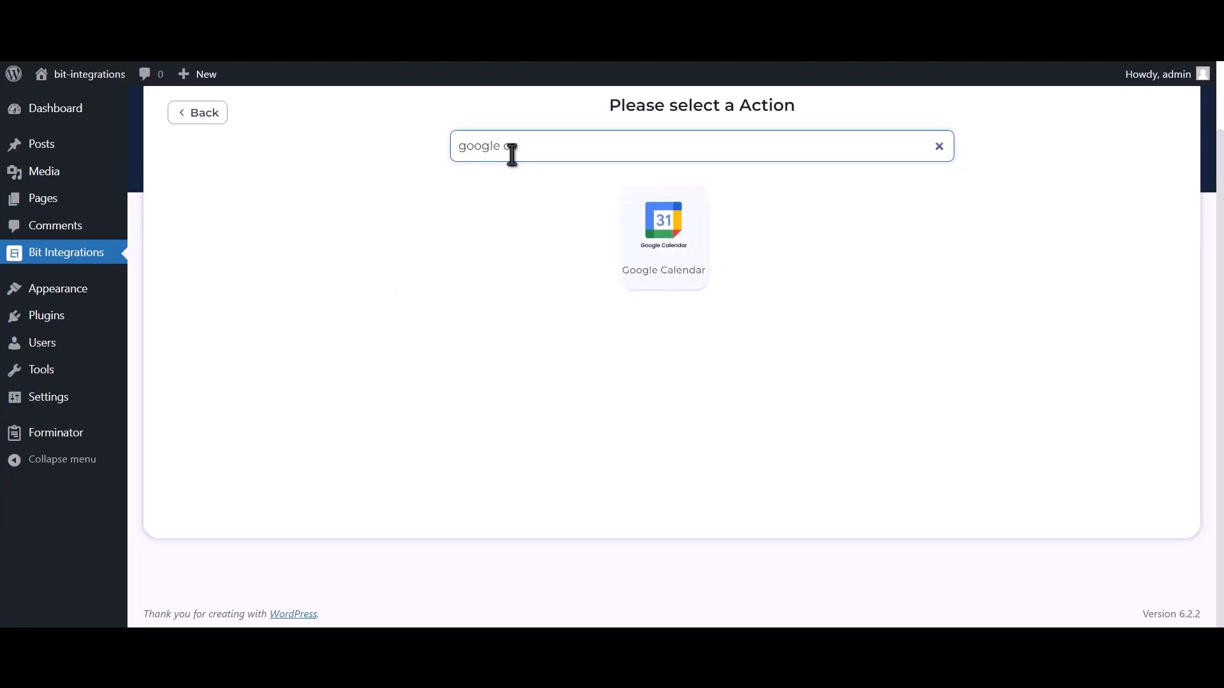
type("lendar")
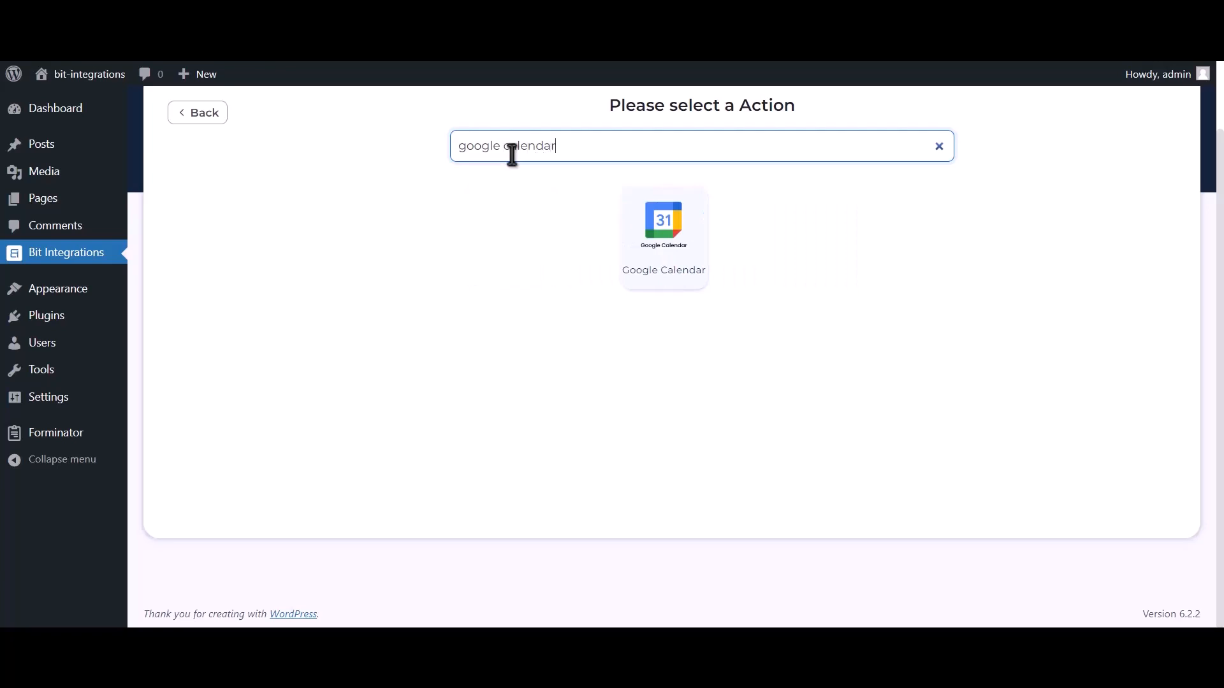
left_click(680, 258)
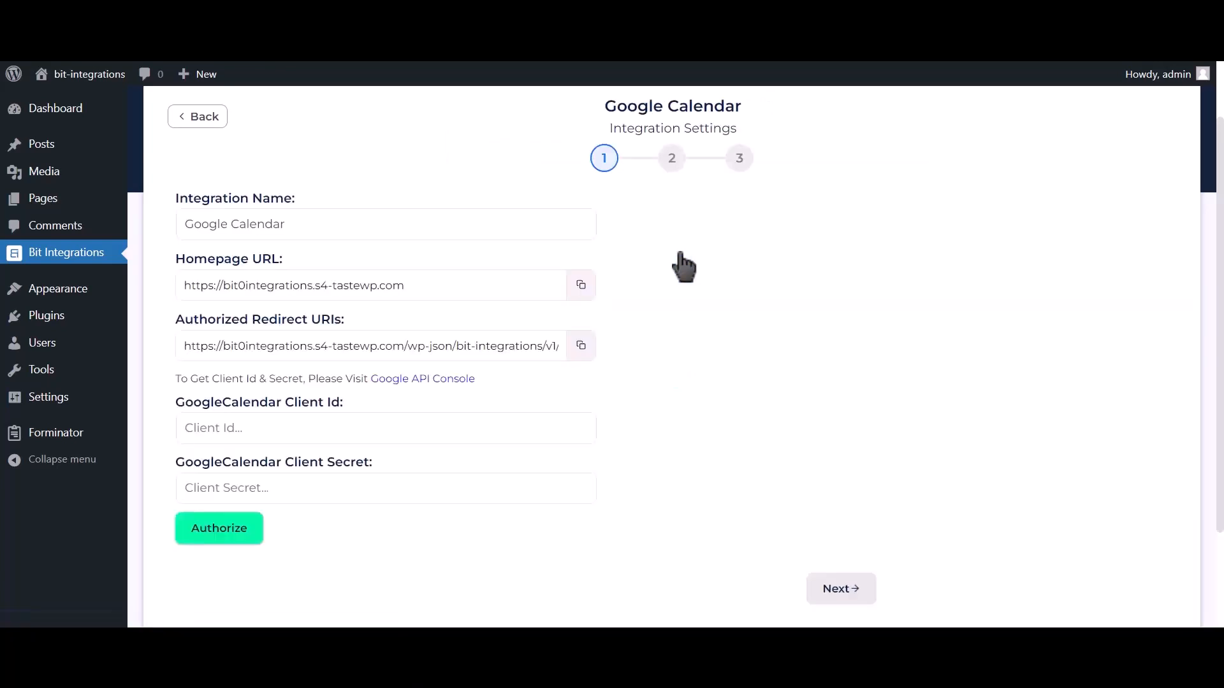
left_click_drag(177, 378, 365, 381)
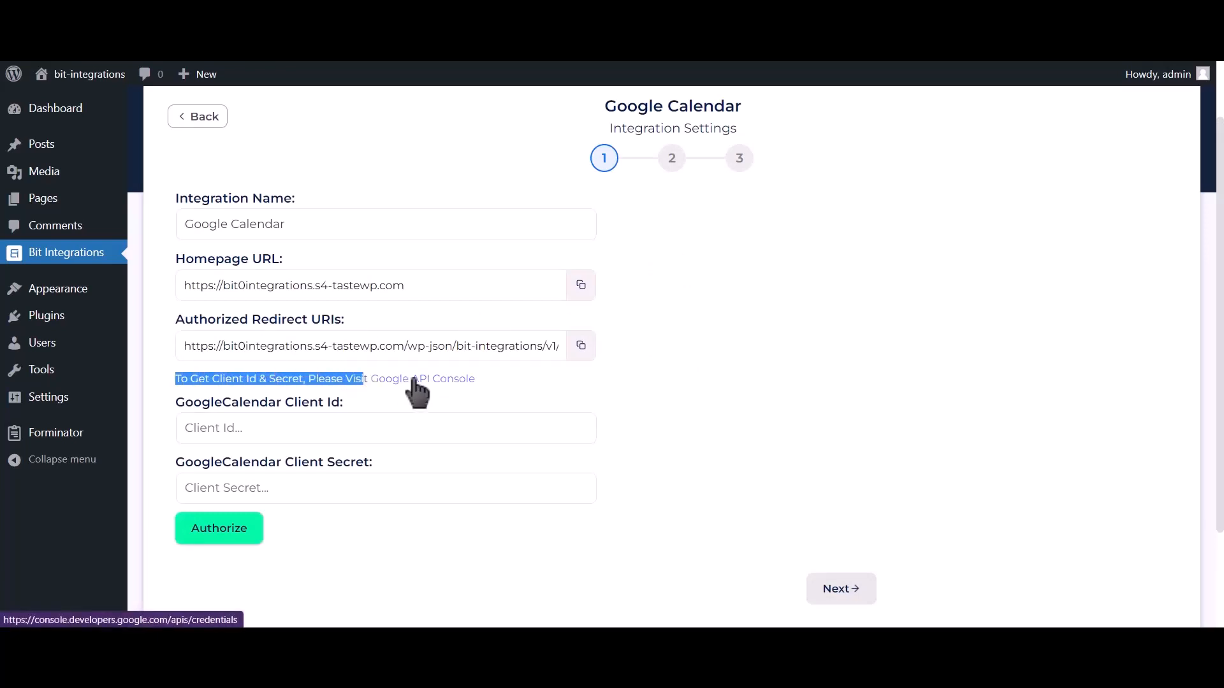
left_click(415, 379)
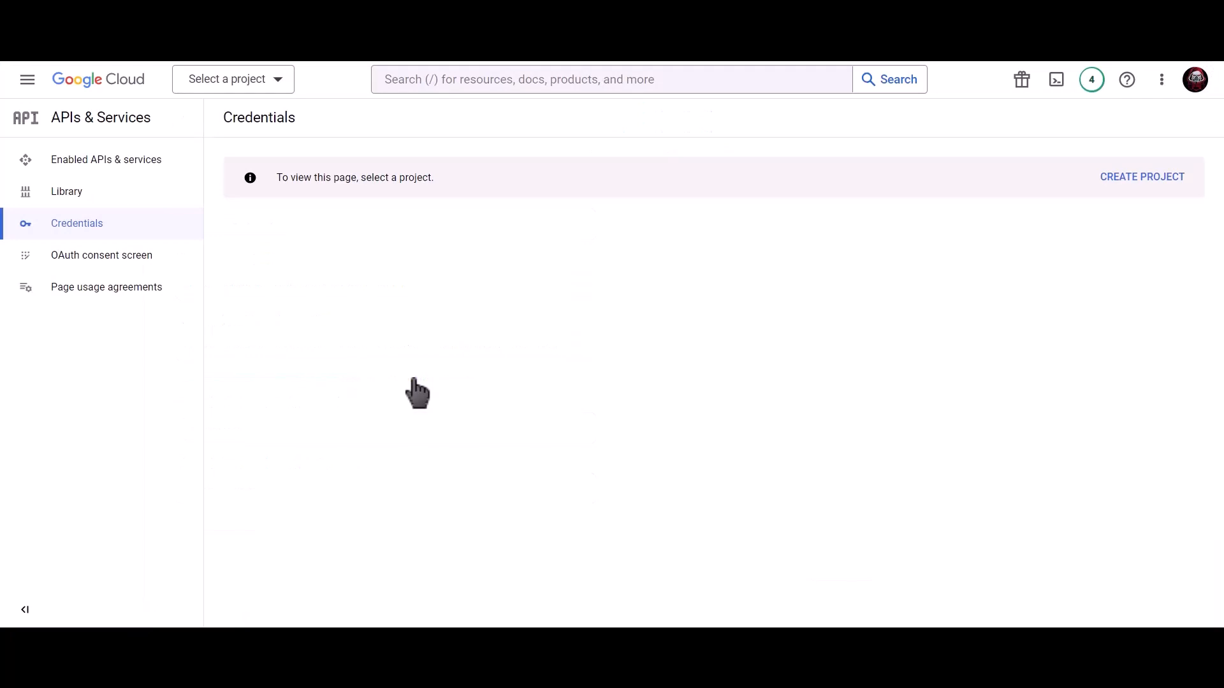
- Create a Google Cloud project named 'Bit Integrations'
left_click(1132, 179)
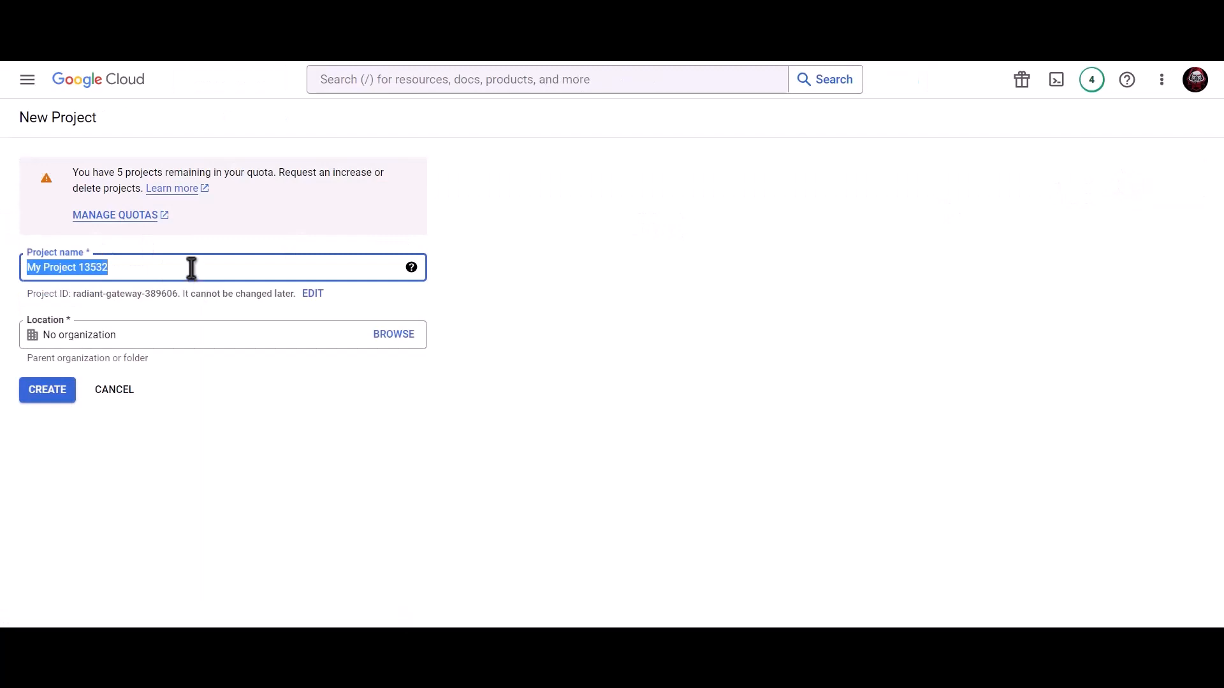
type("Bit Integration")
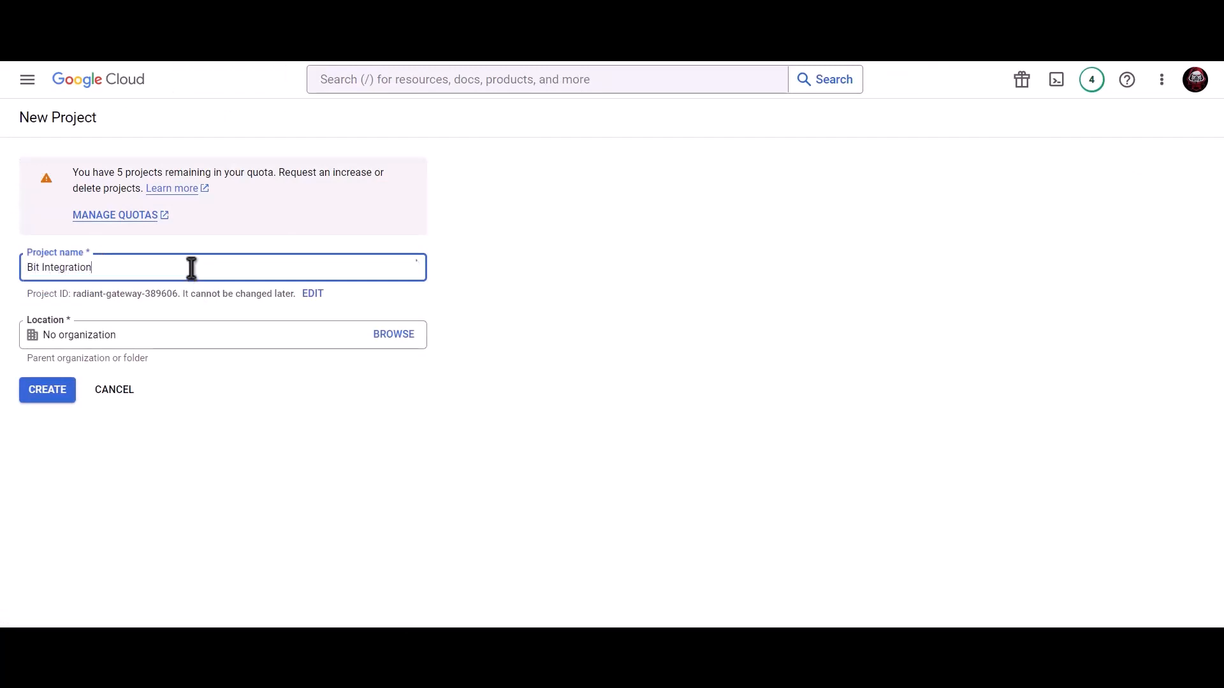
type("s")
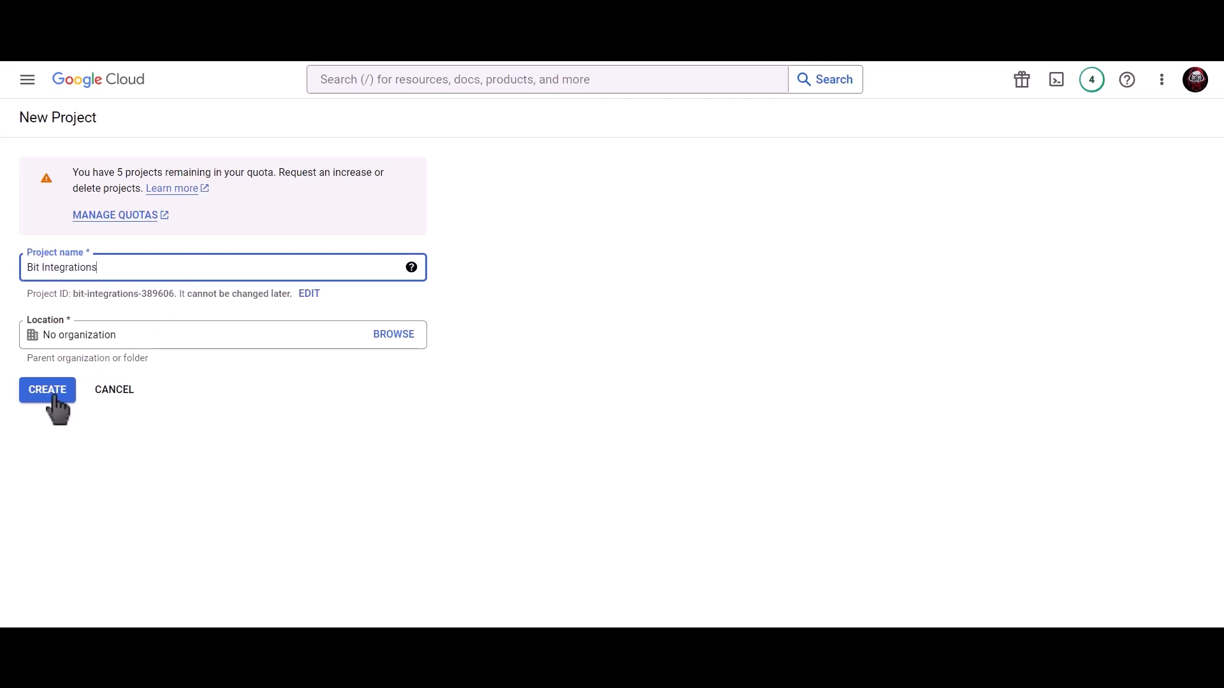
left_click(55, 396)
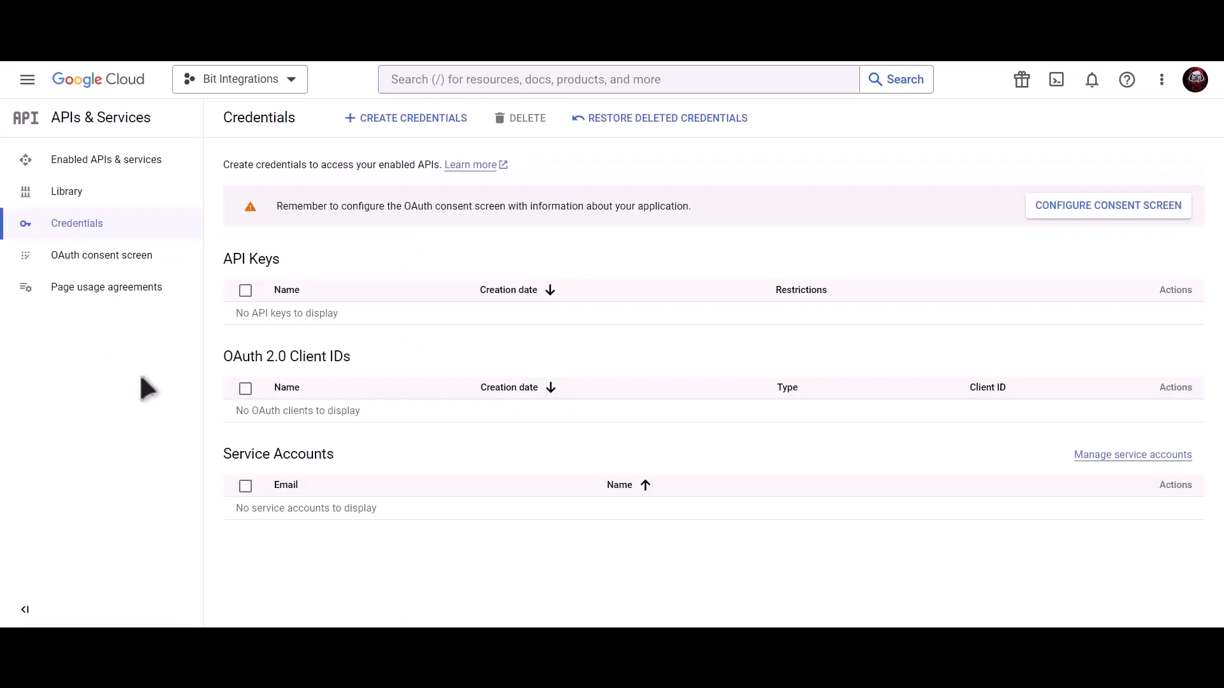
- Create an External OAuth consent screen with the app name, support e-mail and developer contact e-mail
left_click(1060, 203)
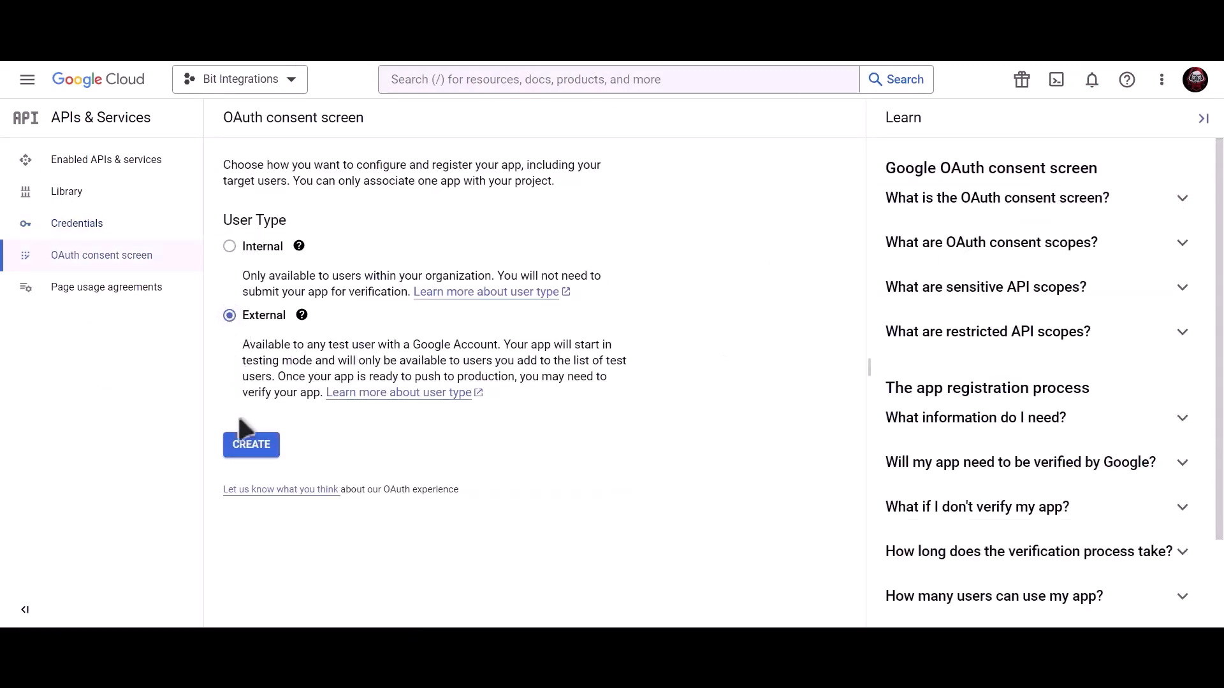
left_click(255, 454)
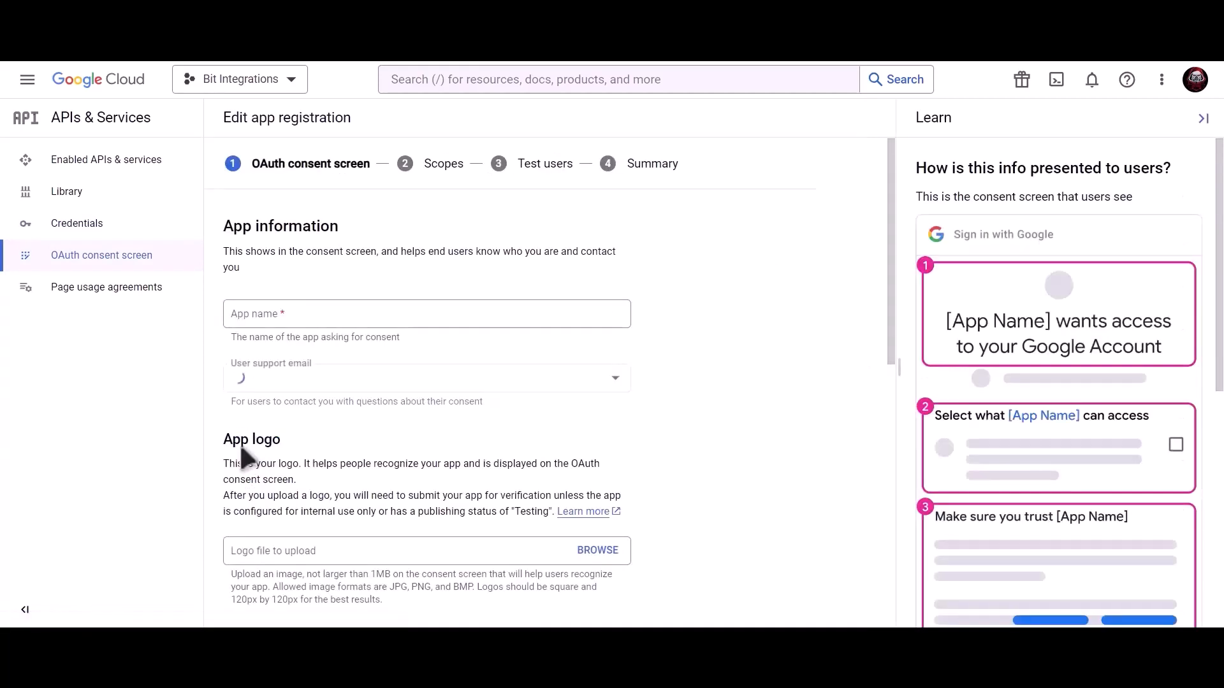
left_click(333, 317)
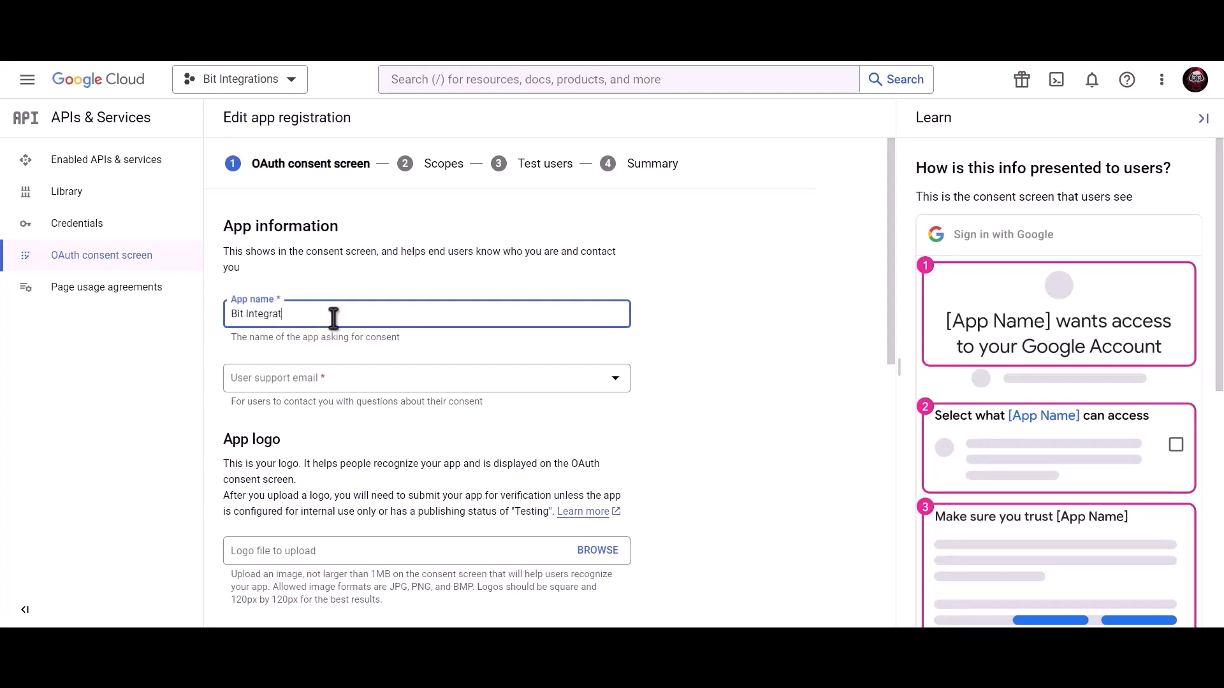
left_click(332, 383)
left_click(333, 392)
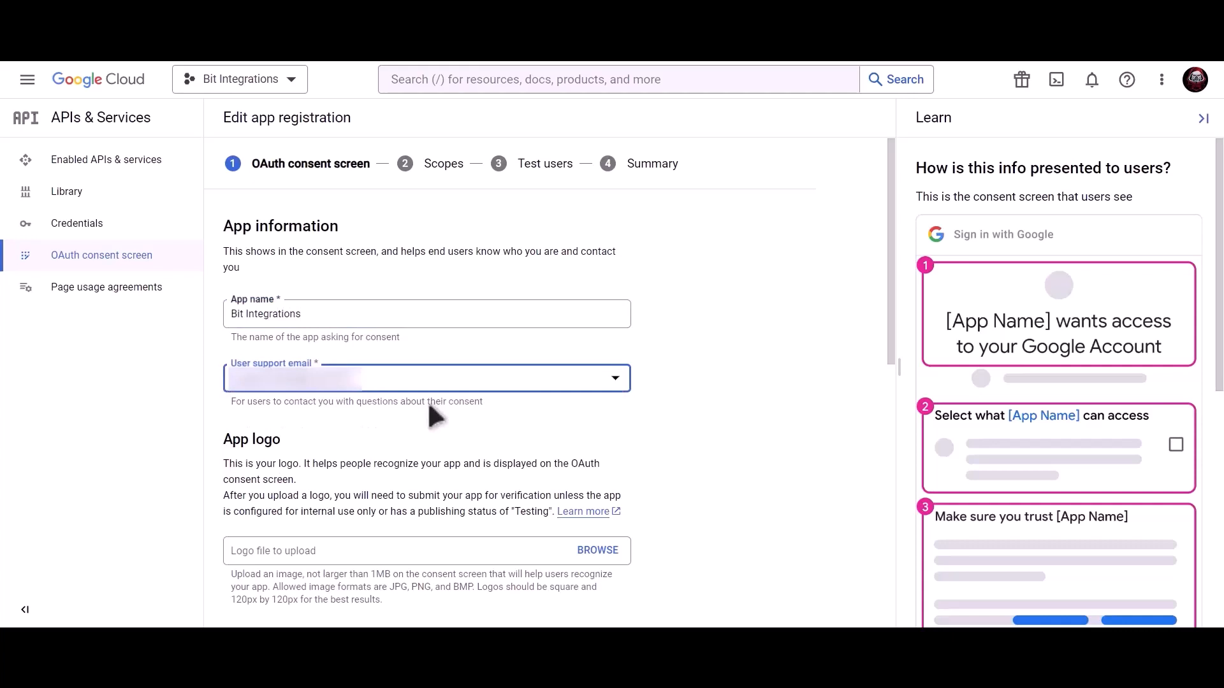
scroll(432, 416, "down", 9)
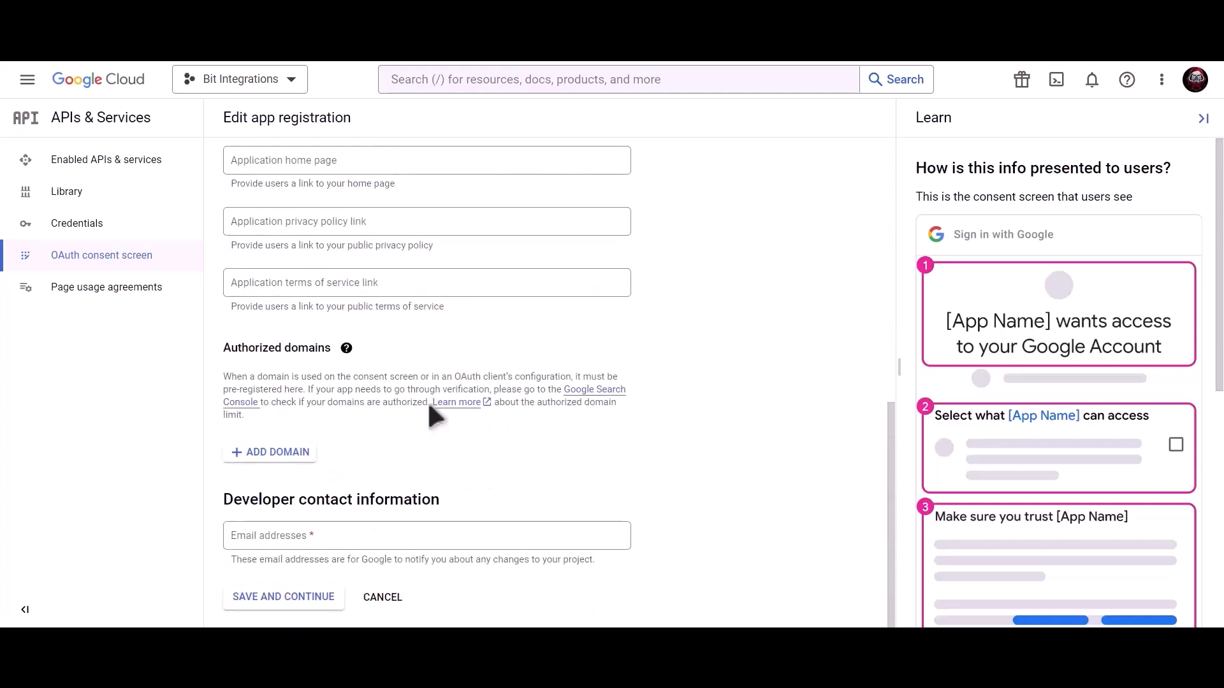
left_click(350, 533)
key("ctrl+v")
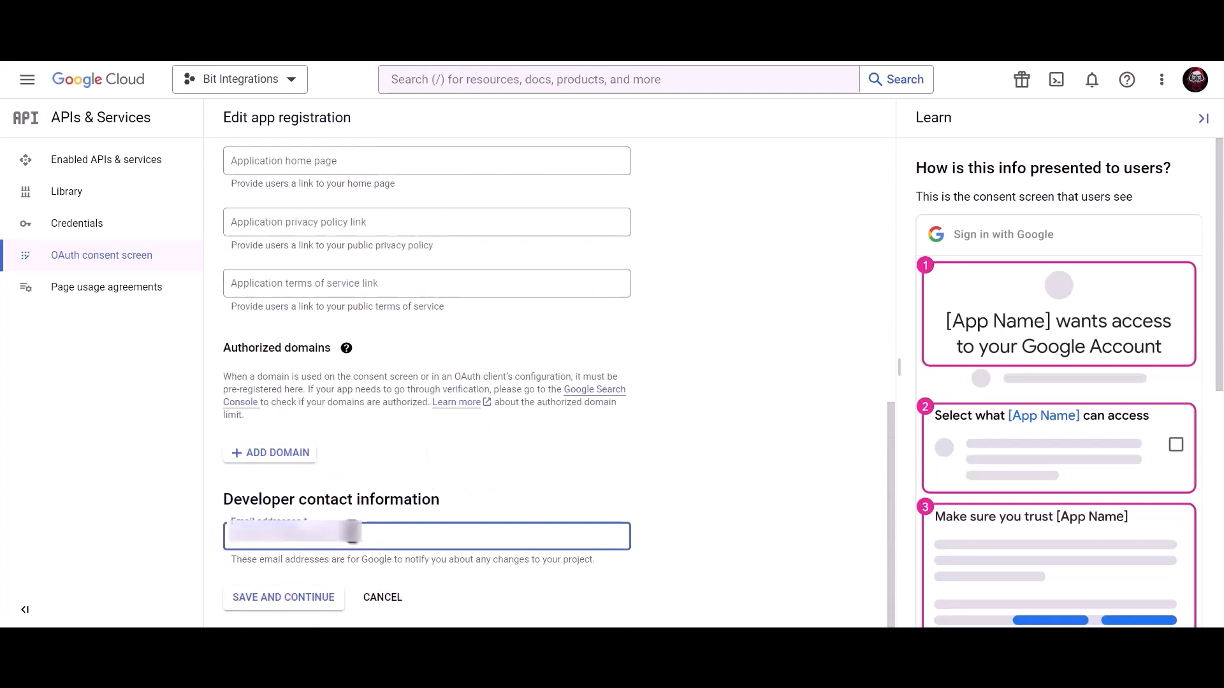
left_click(296, 606)
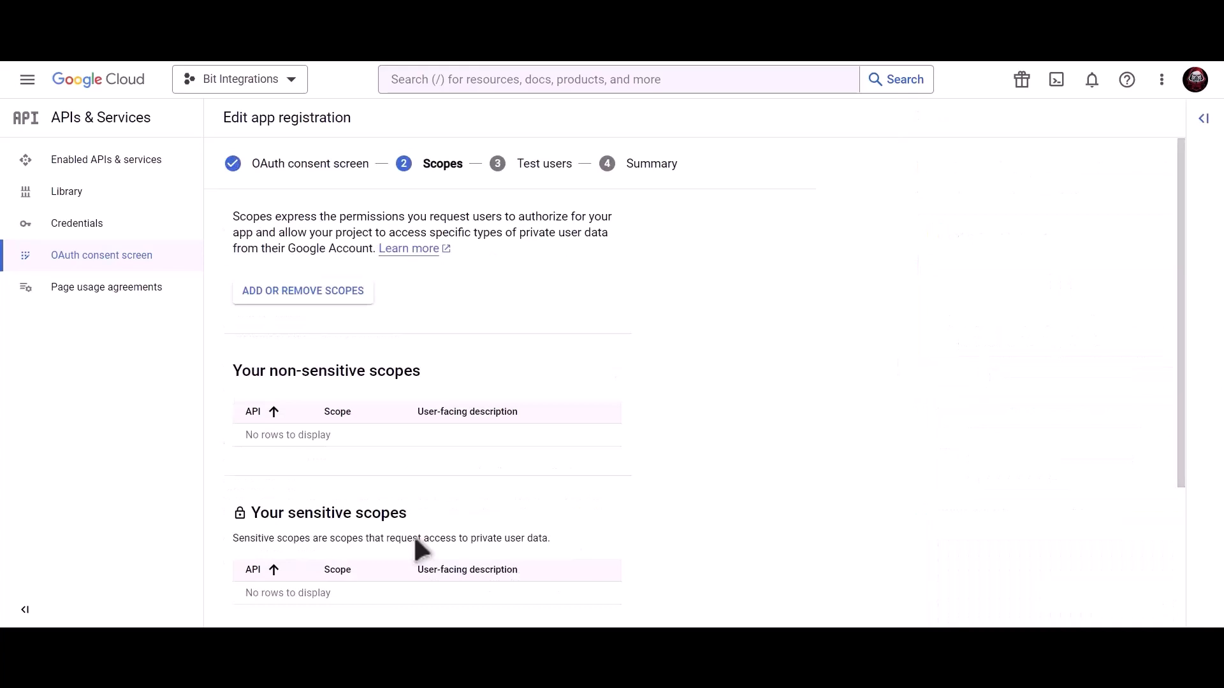
- Save past the Scopes and Test users pages with nothing added, returning to the overview
scroll(415, 538, "down", 3)
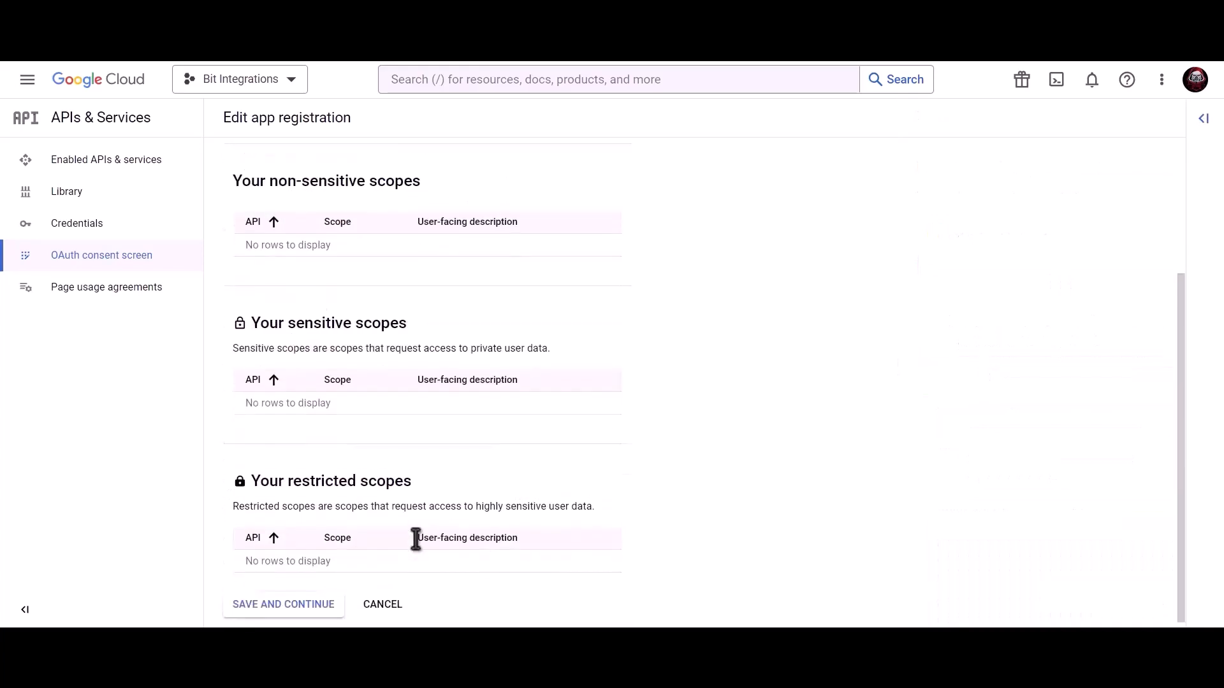
left_click(281, 597)
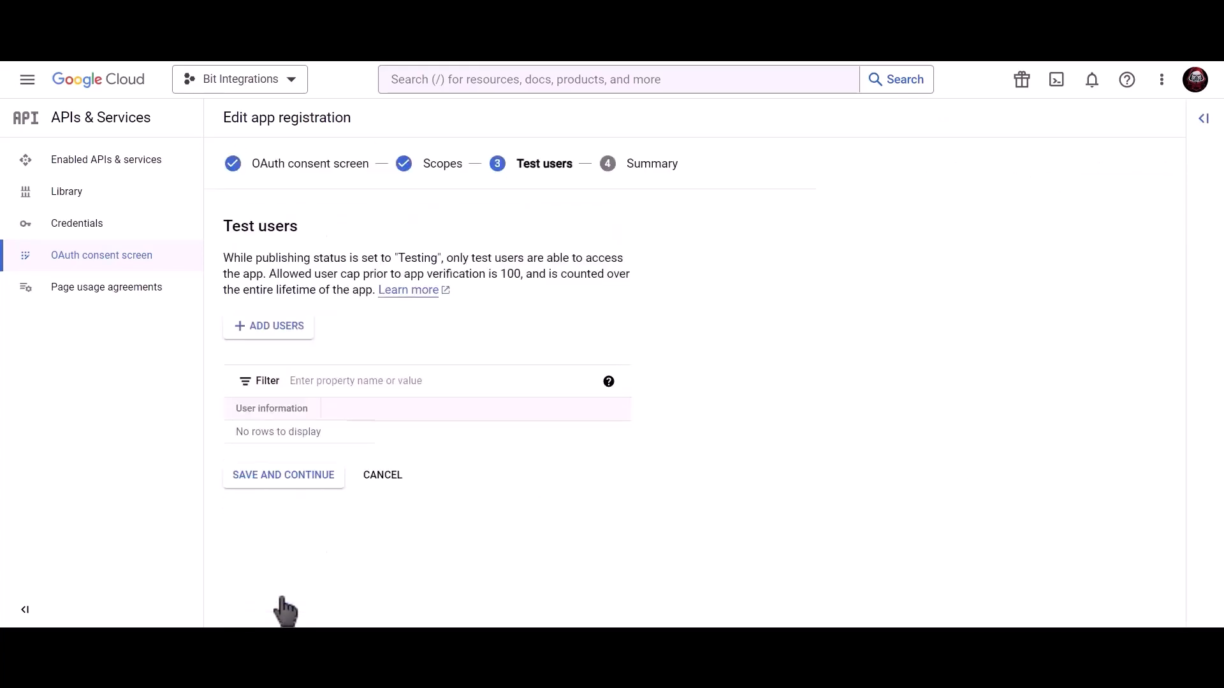
left_click(315, 483)
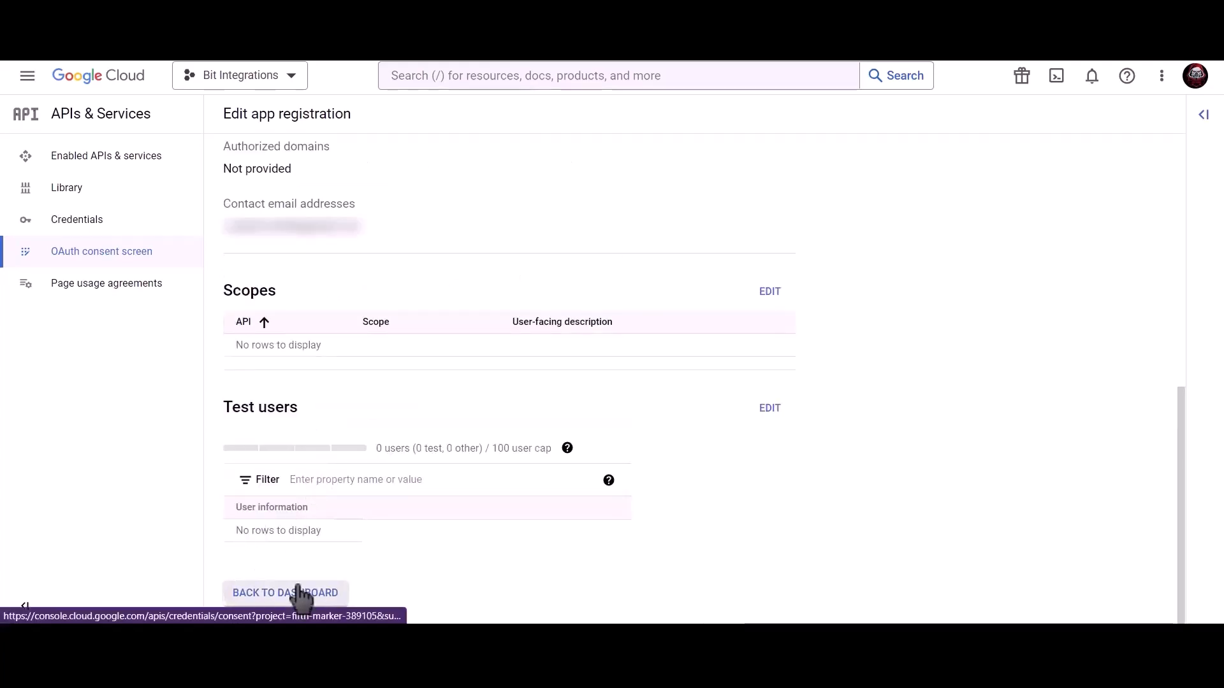
left_click(298, 594)
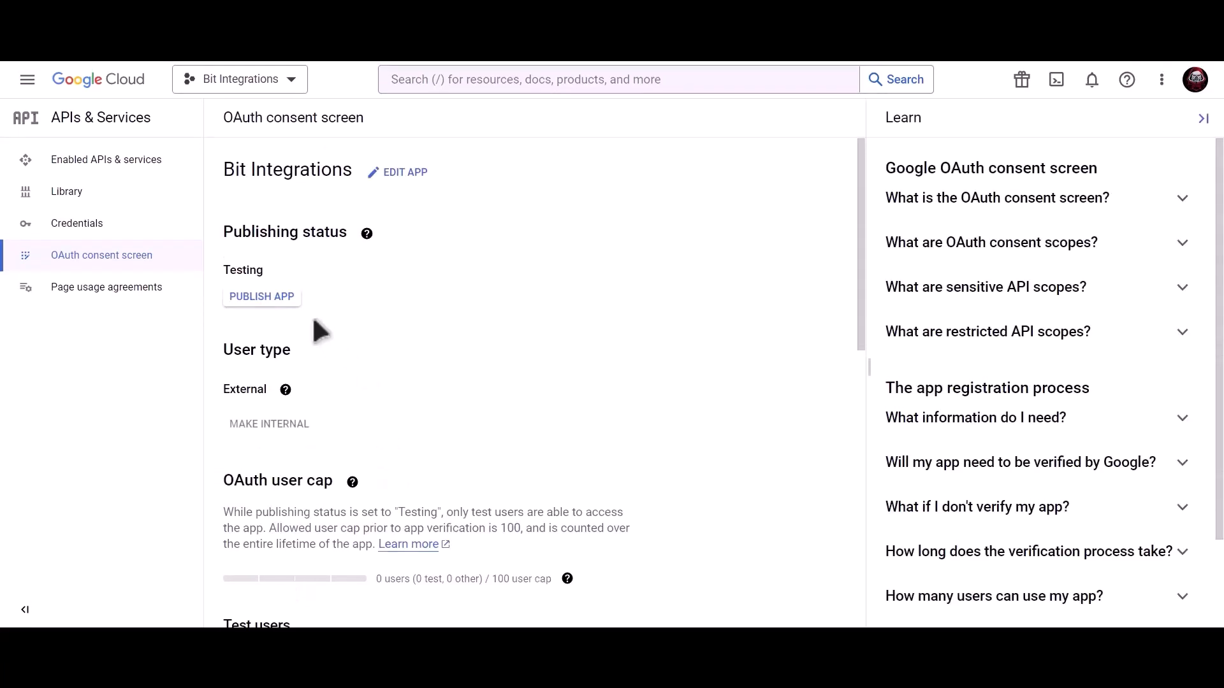
- Publish the app to production and go to the project's Credentials page
left_click(277, 298)
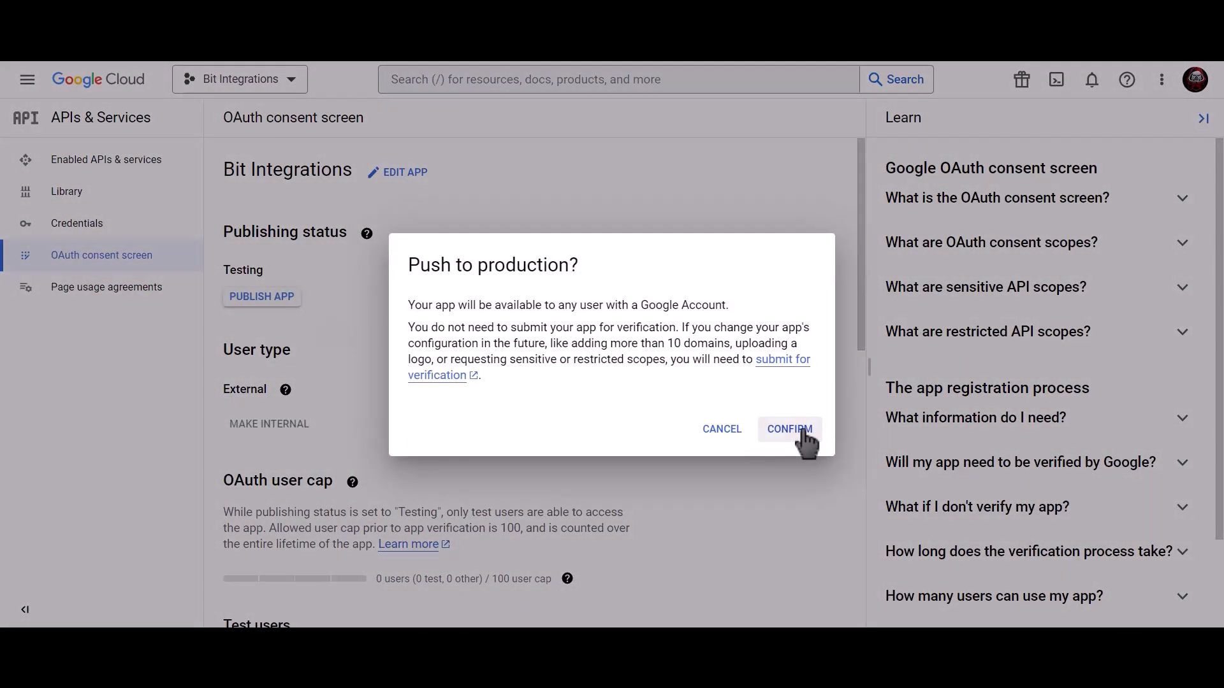
left_click(803, 431)
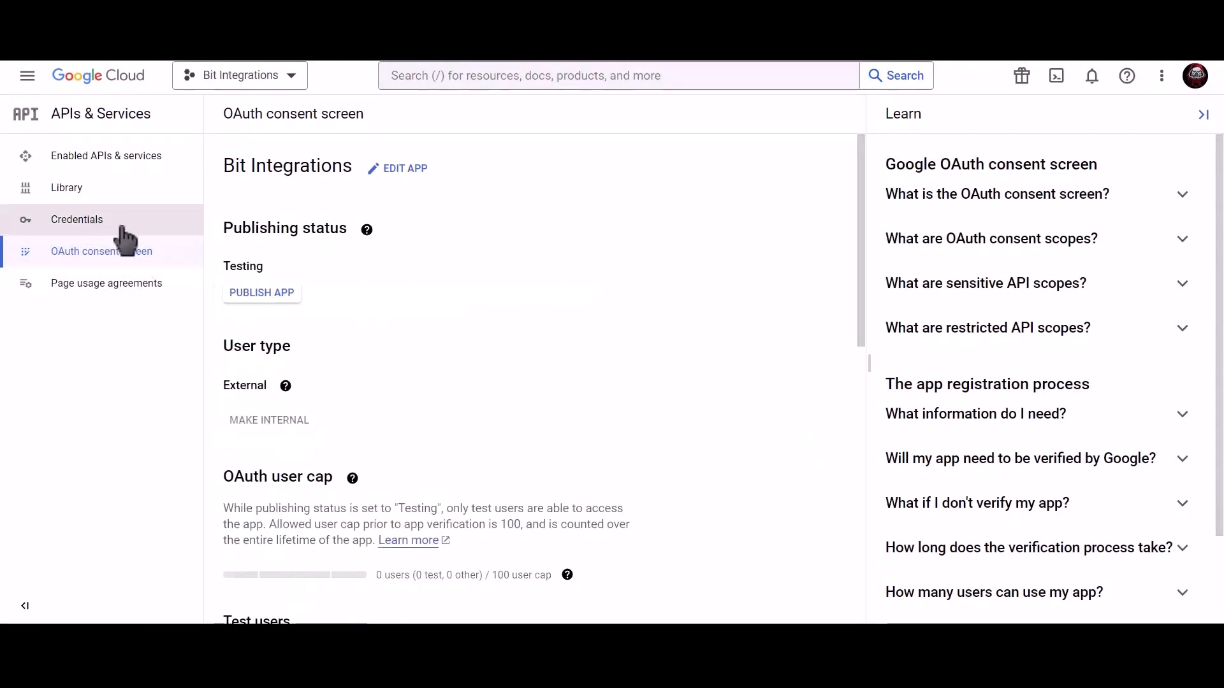
left_click(161, 230)
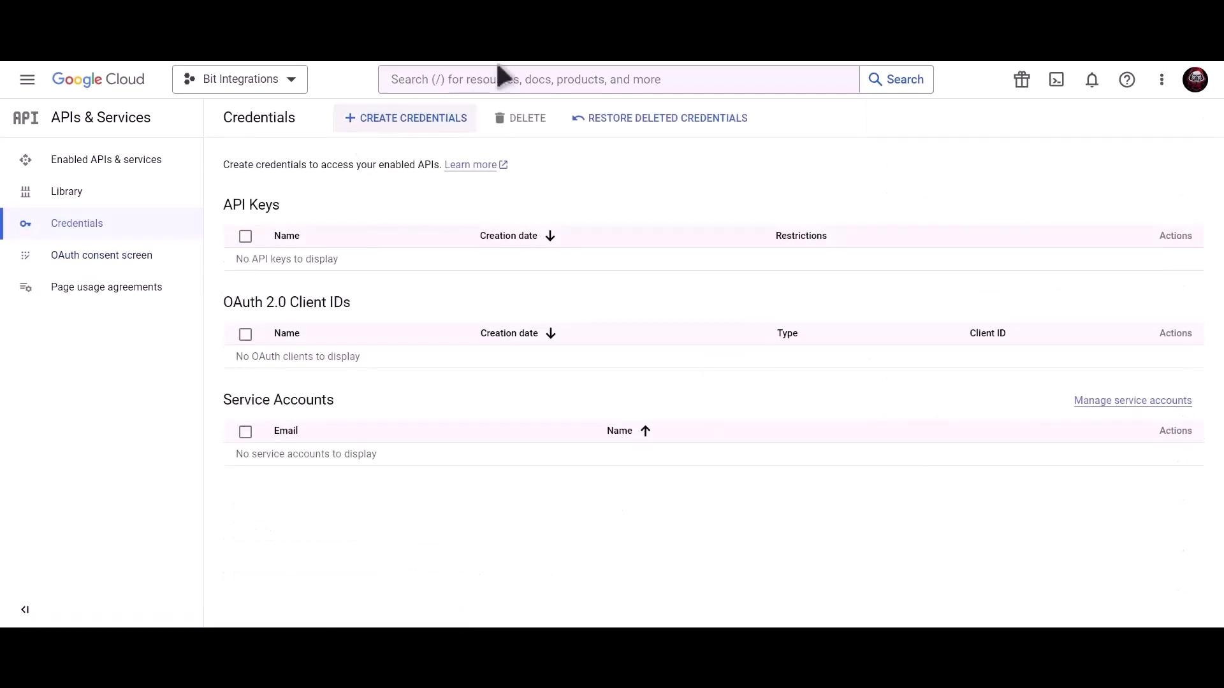
- Find the Google Calendar API in the console search and enable it for the project
left_click(500, 71)
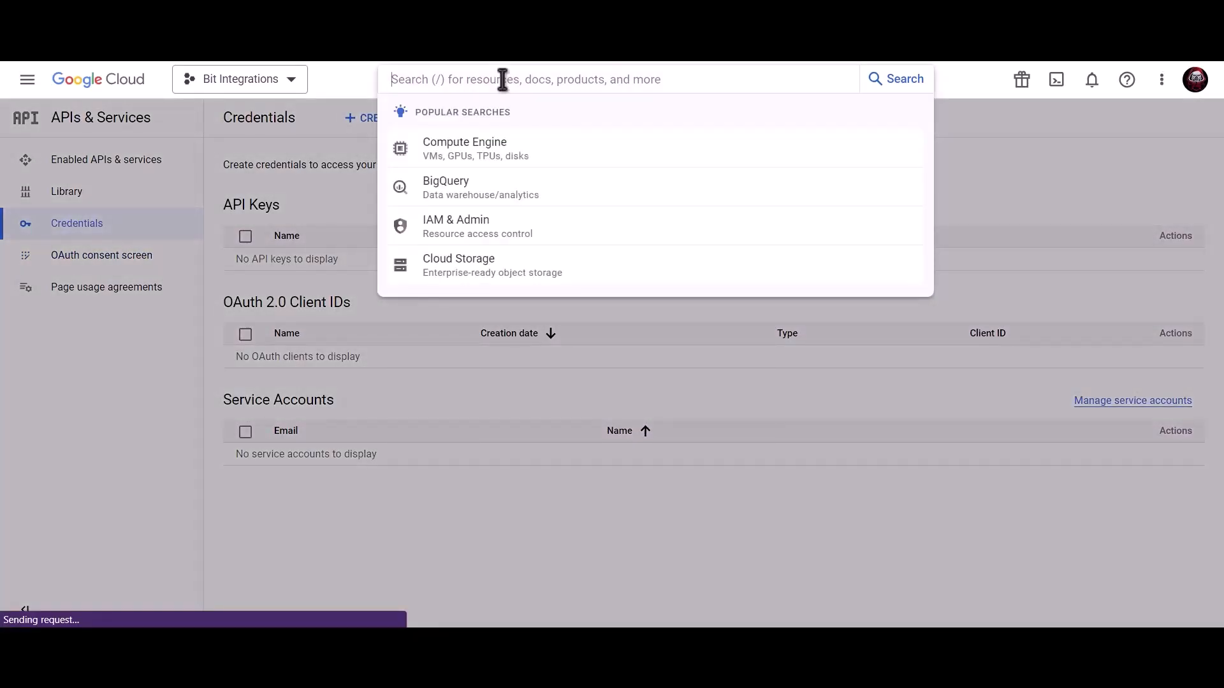
type("google calendar ao")
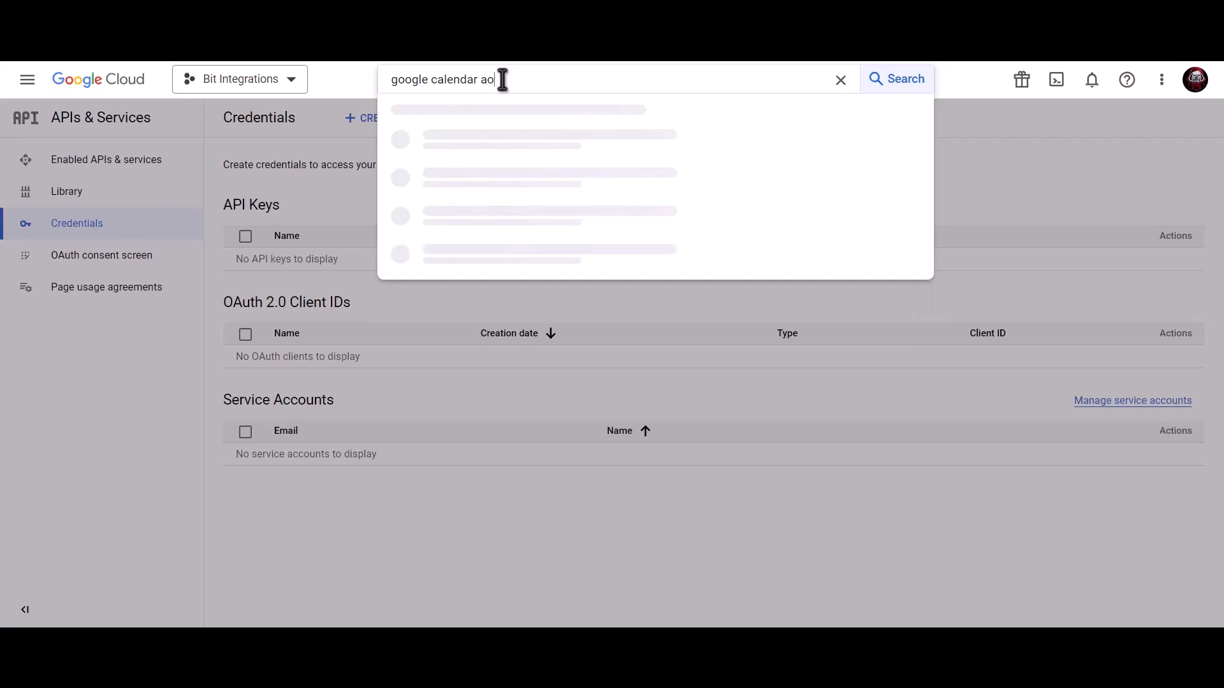
key("BackSpace")
type("pi")
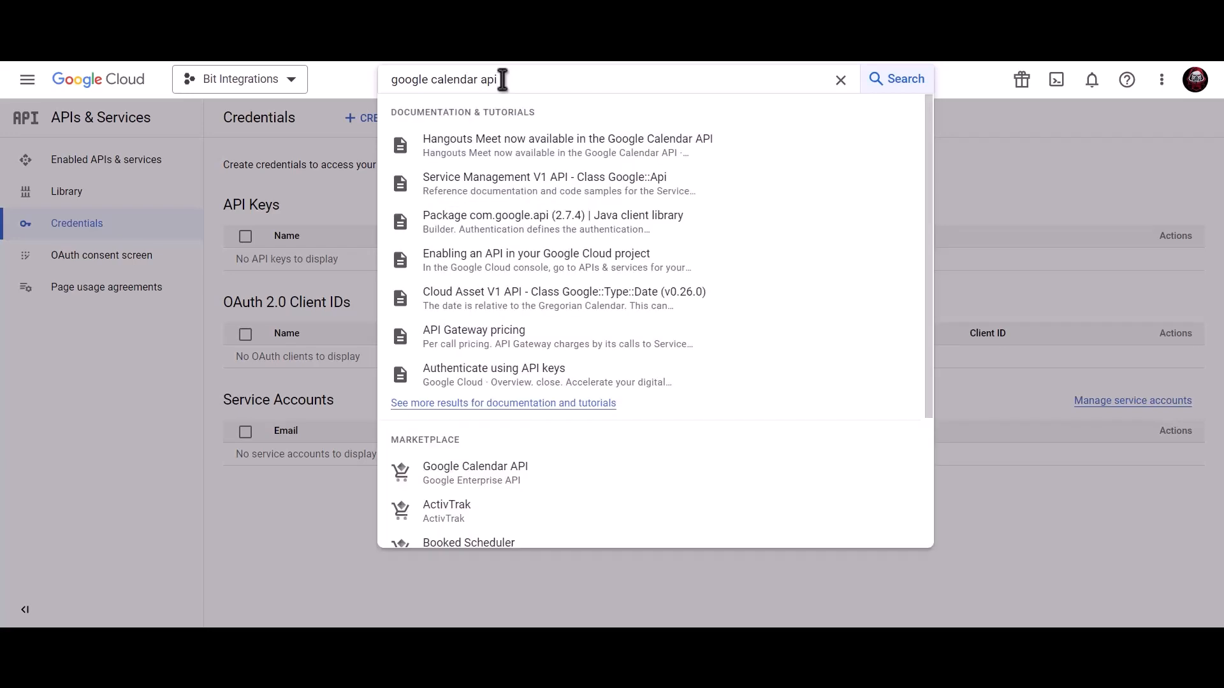
left_click(506, 473)
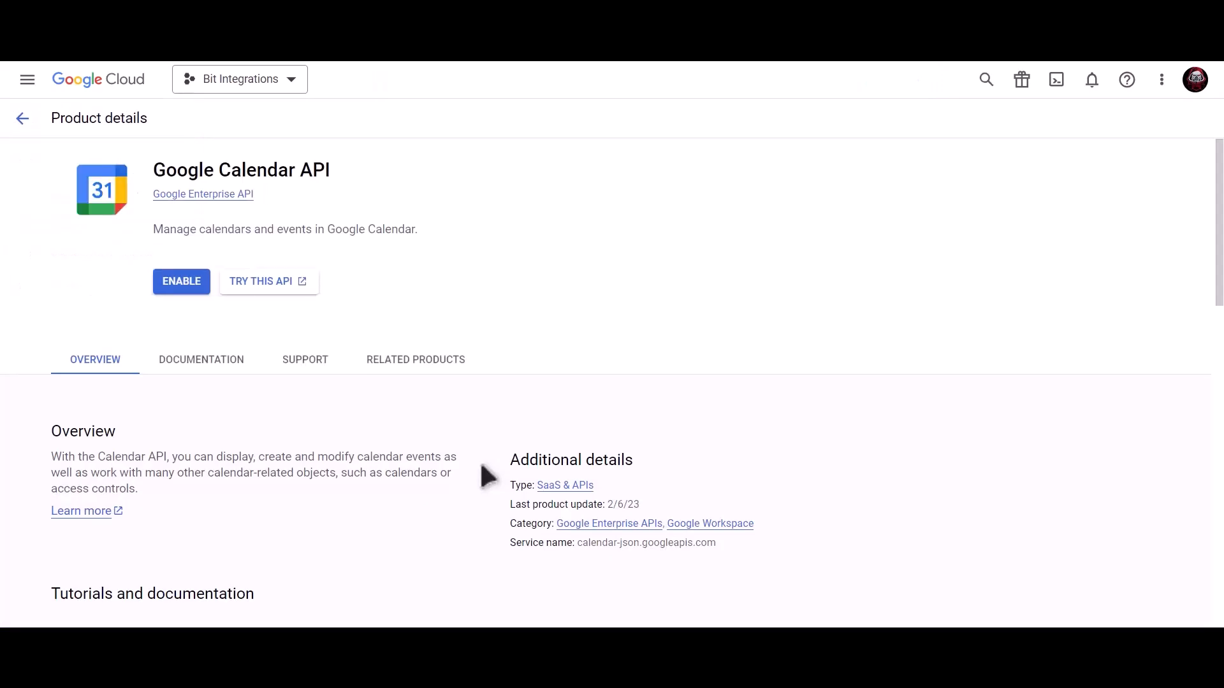
left_click(183, 287)
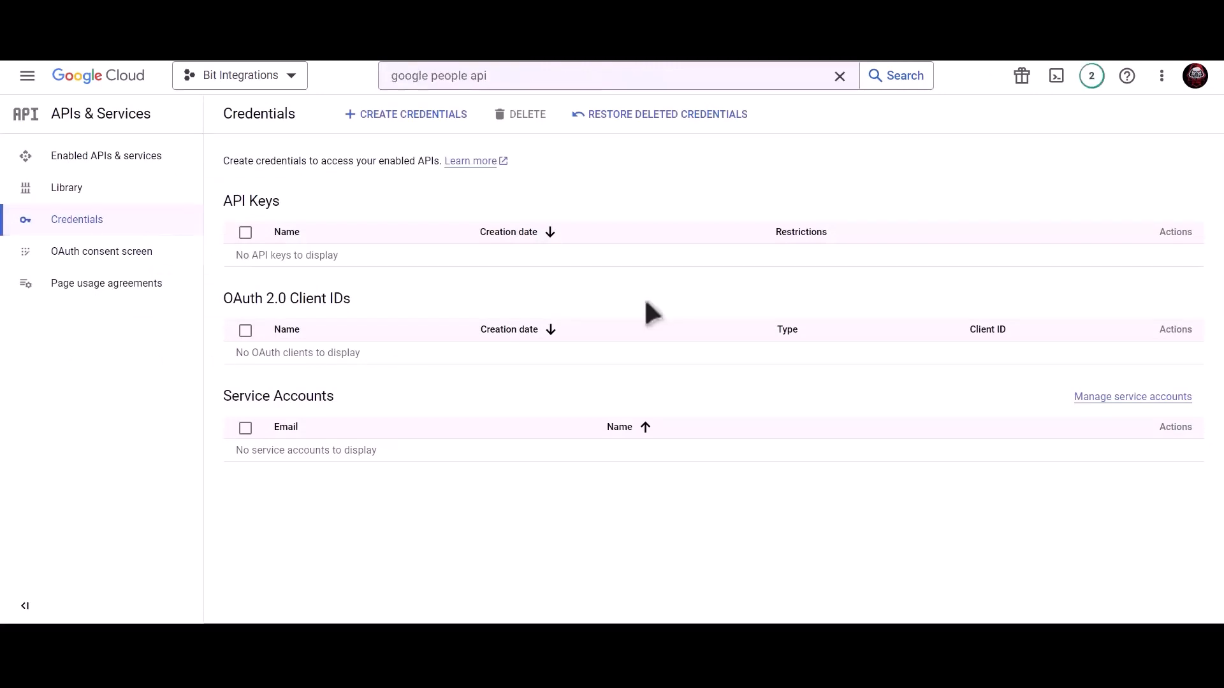
- Start a Web application OAuth client ID named 'Bit Integrations'
left_click(412, 120)
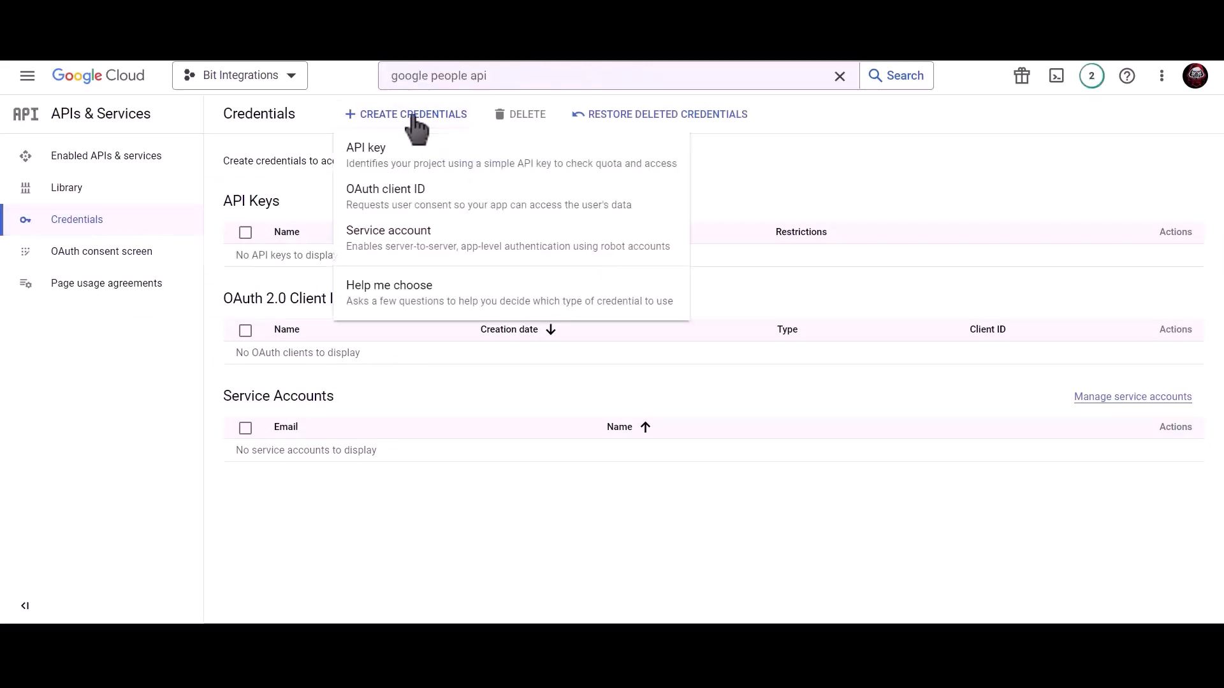
left_click(510, 214)
left_click(377, 237)
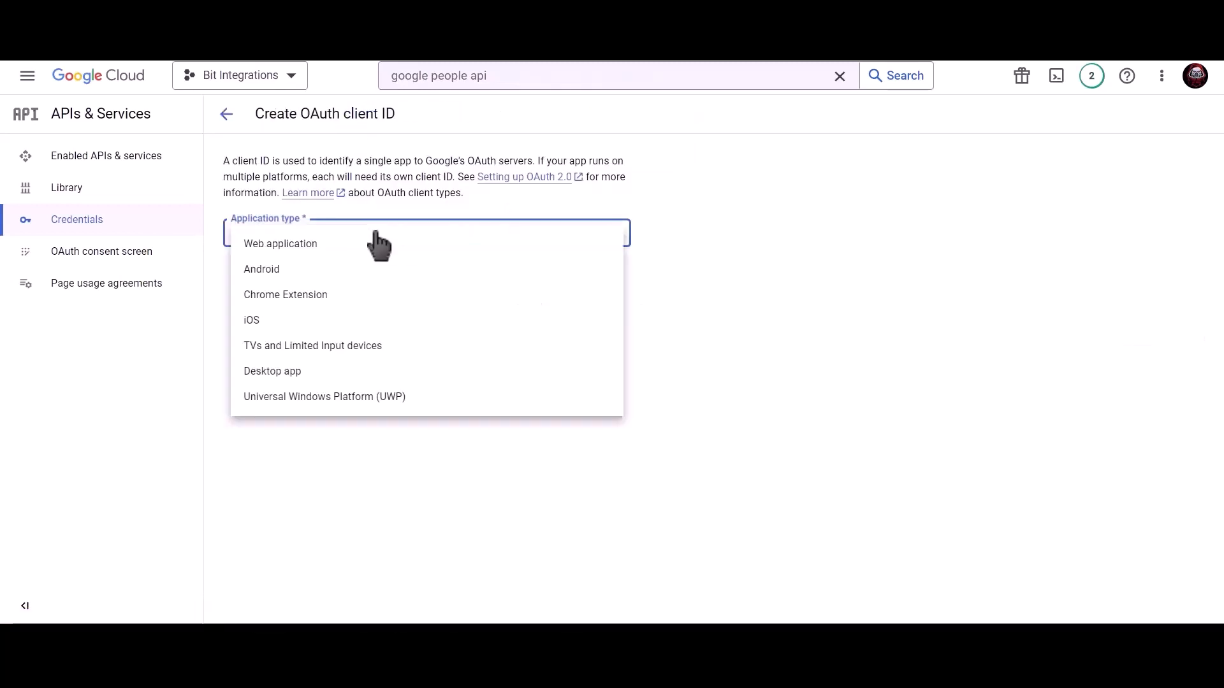
left_click(322, 250)
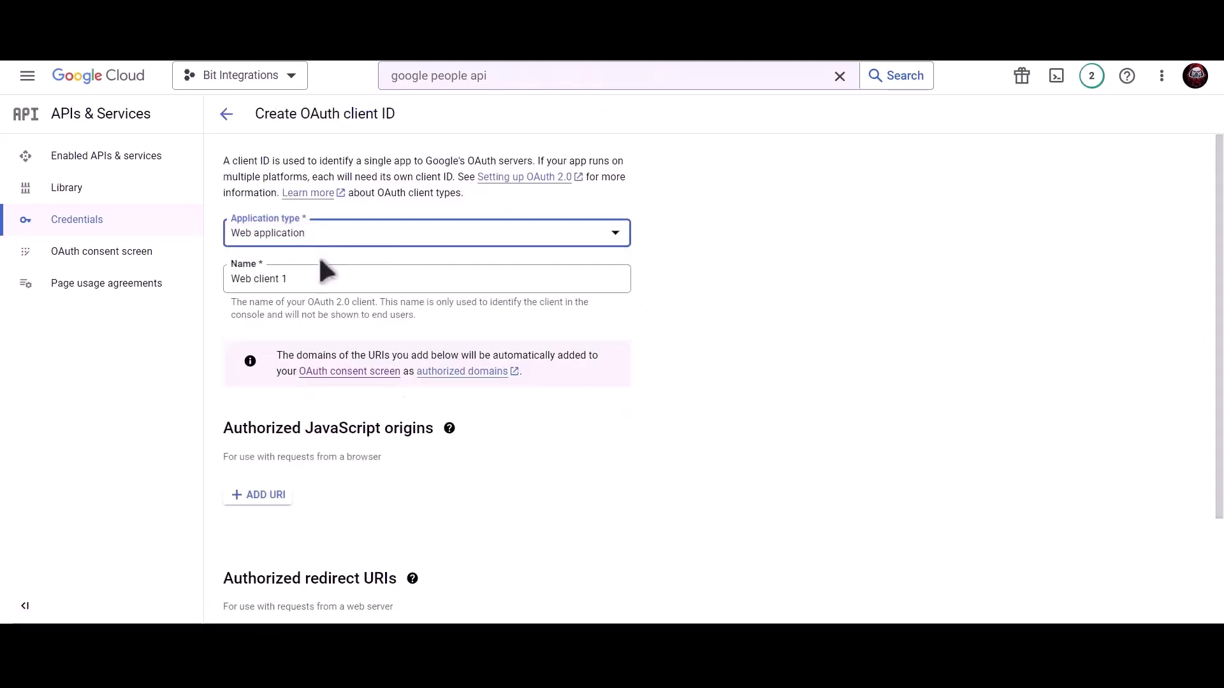
left_click(316, 274)
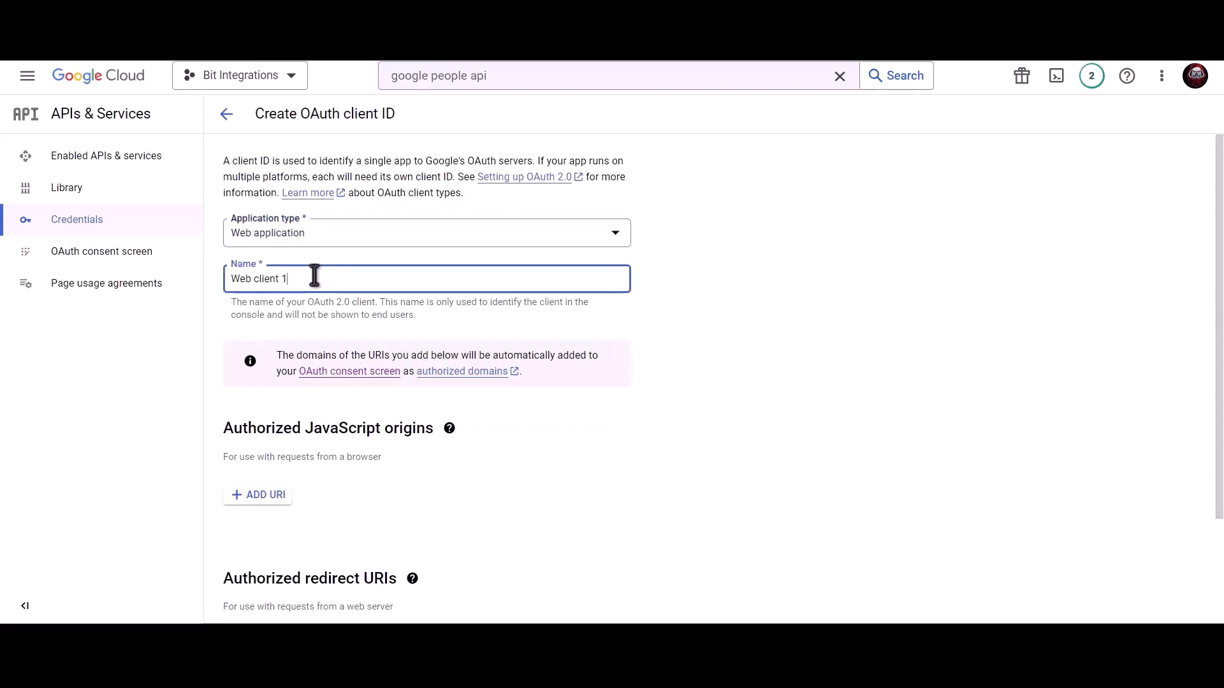
triple_click(361, 277)
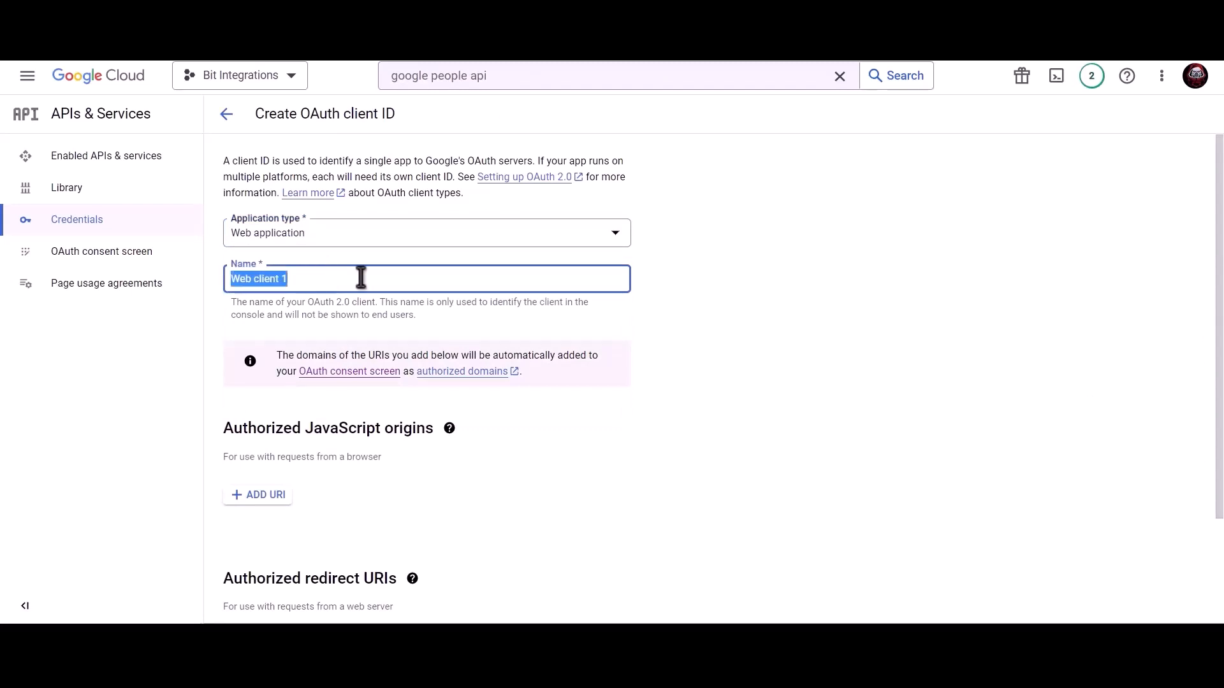
type("Bit Int")
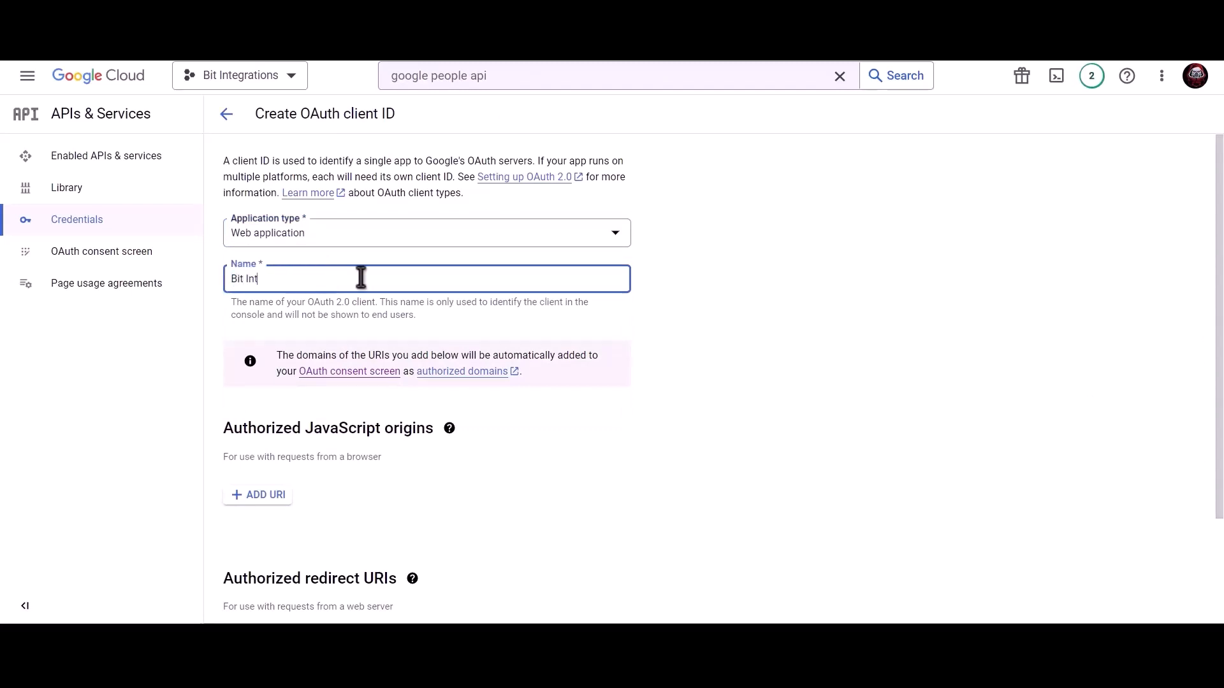
type("egrations")
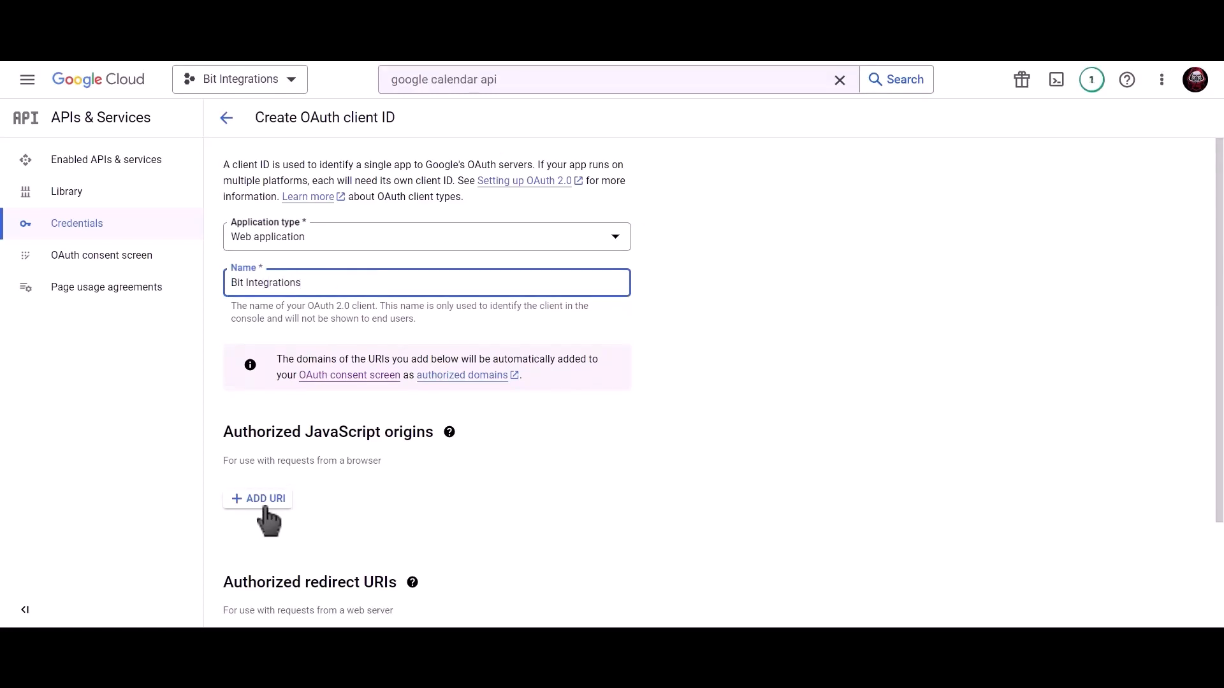
- Add the site homepage as JavaScript origin and the plugin's redirect URI, then create the client
left_click(262, 502)
left_click(271, 505)
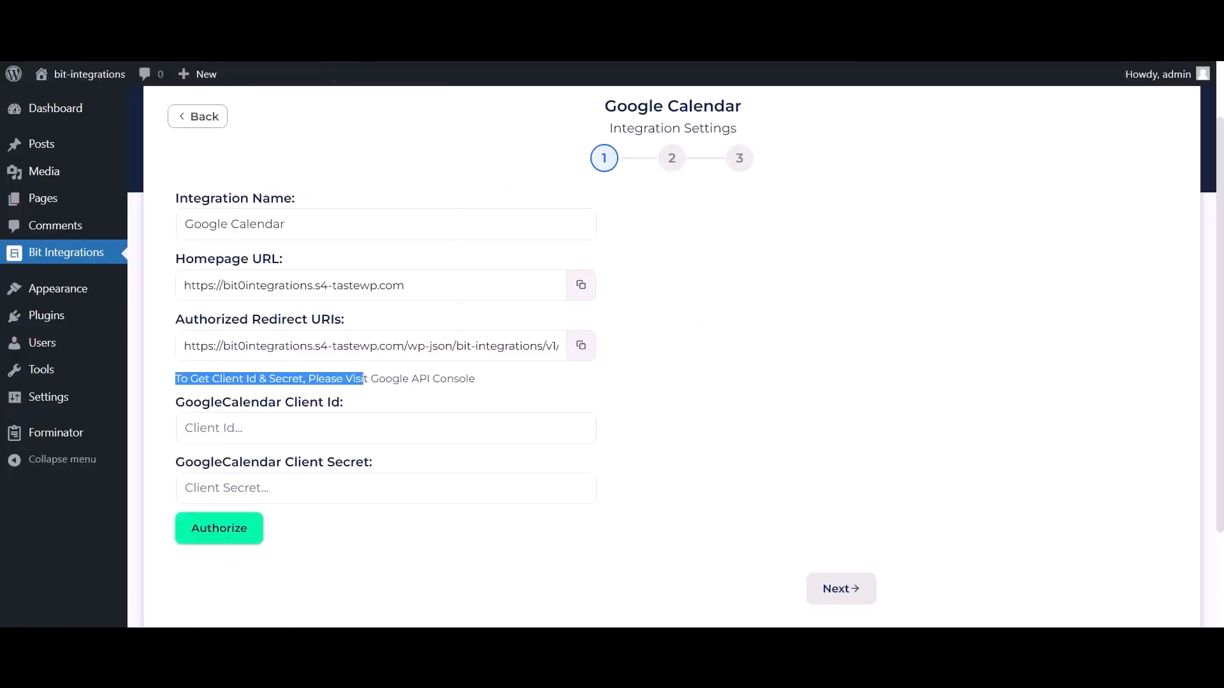
left_click(581, 285)
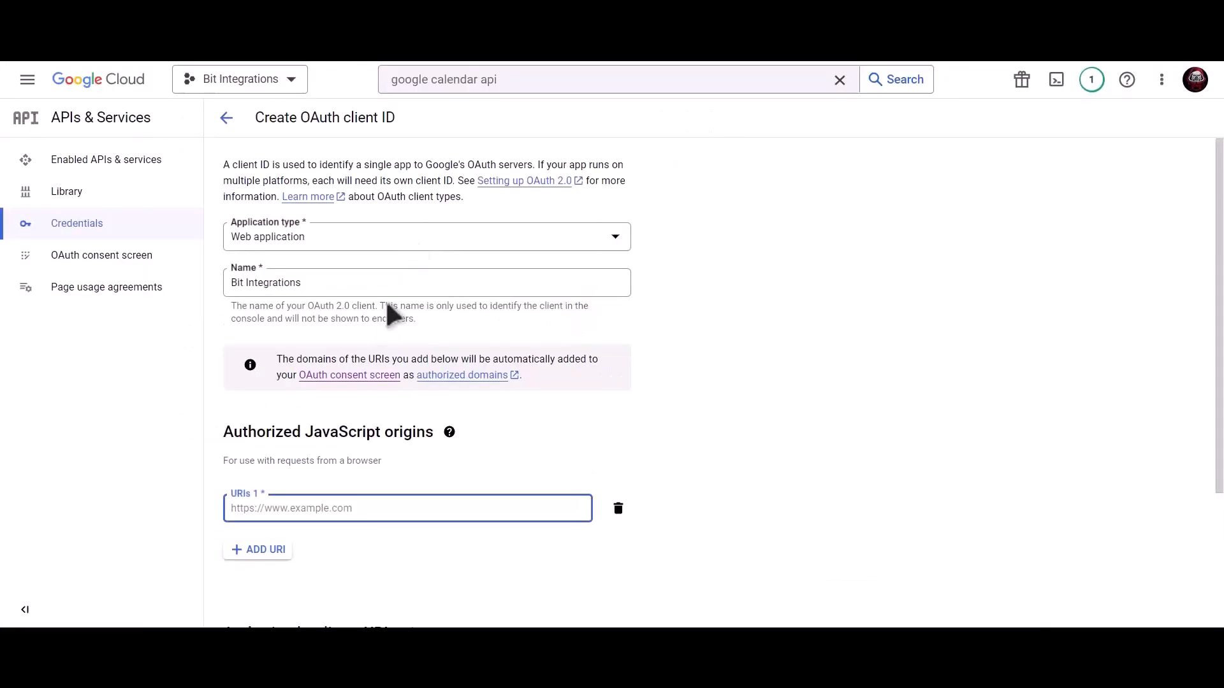
left_click(339, 512)
key("ctrl+v")
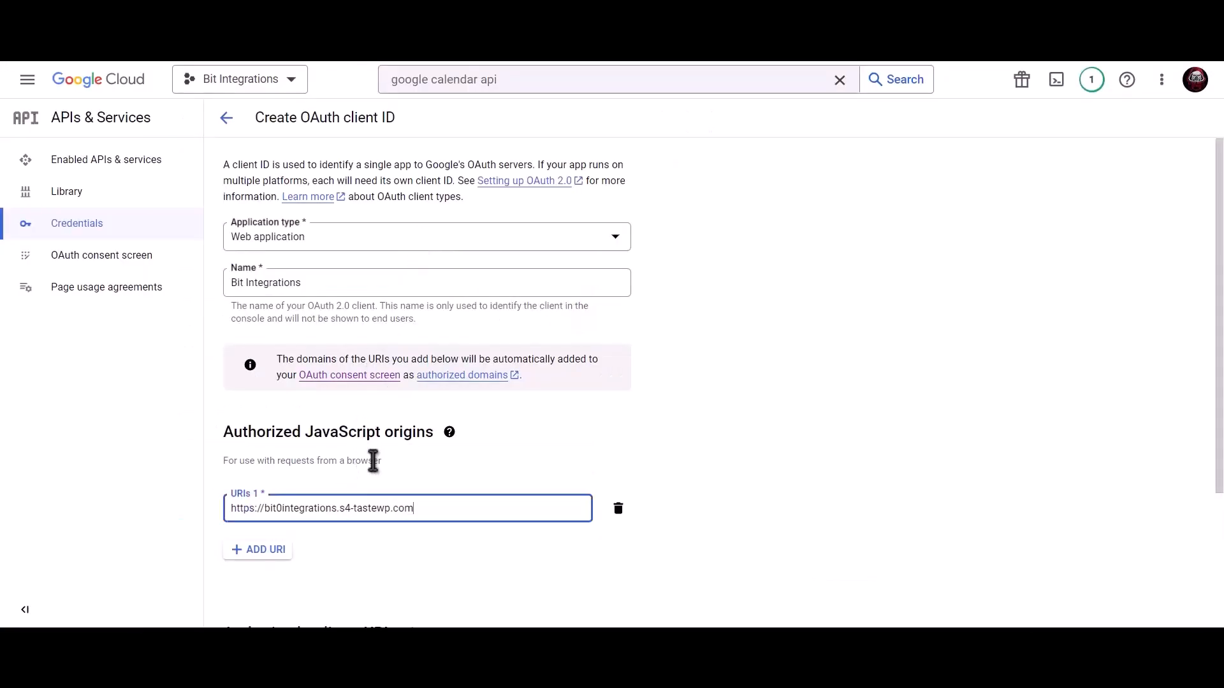
scroll(390, 408, "down", 3)
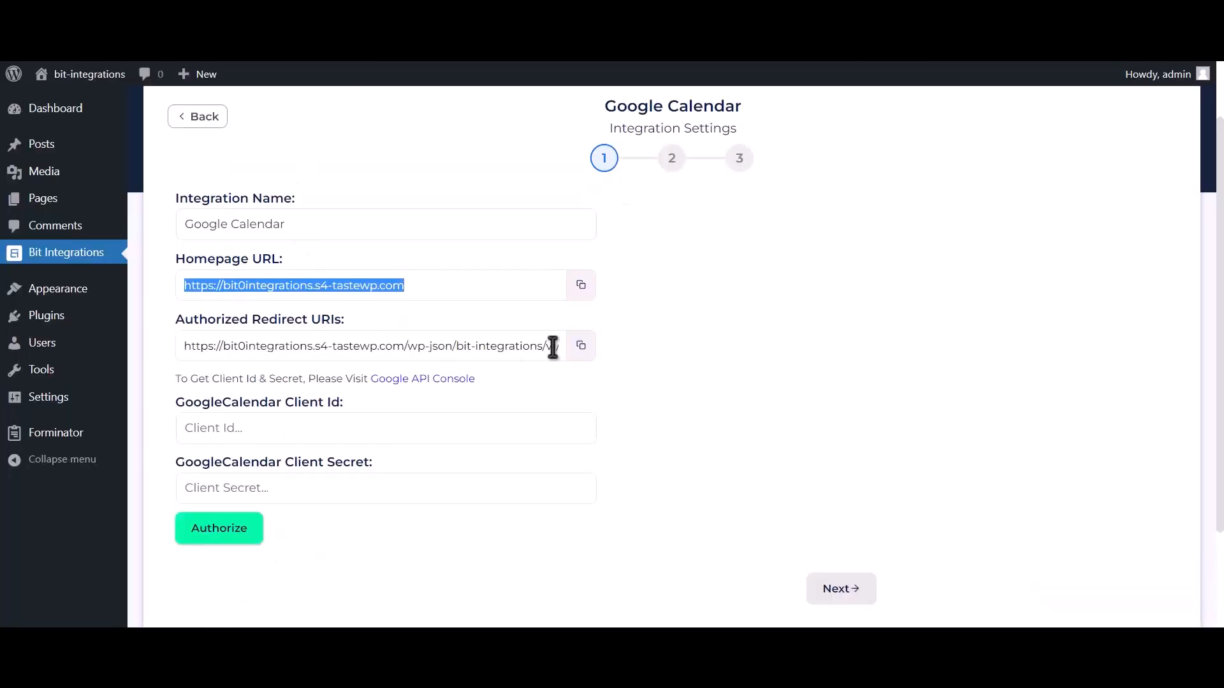
left_click(582, 357)
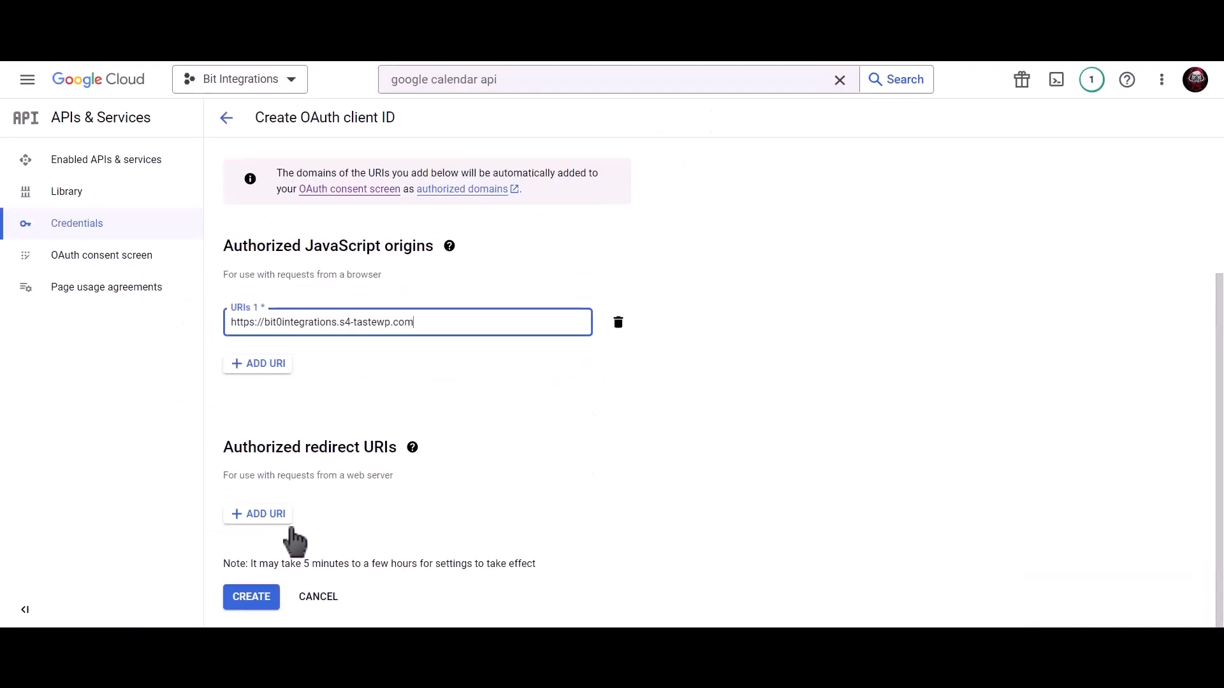
left_click(286, 518)
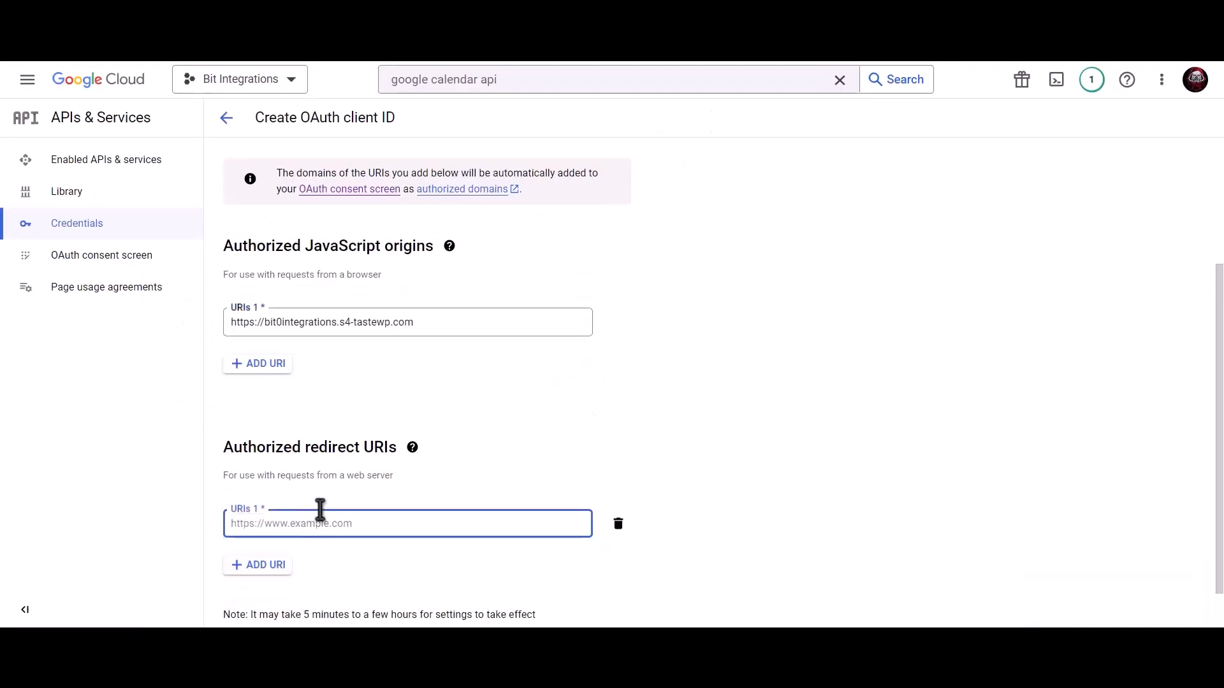
key("ctrl+v")
scroll(408, 446, "down", 1)
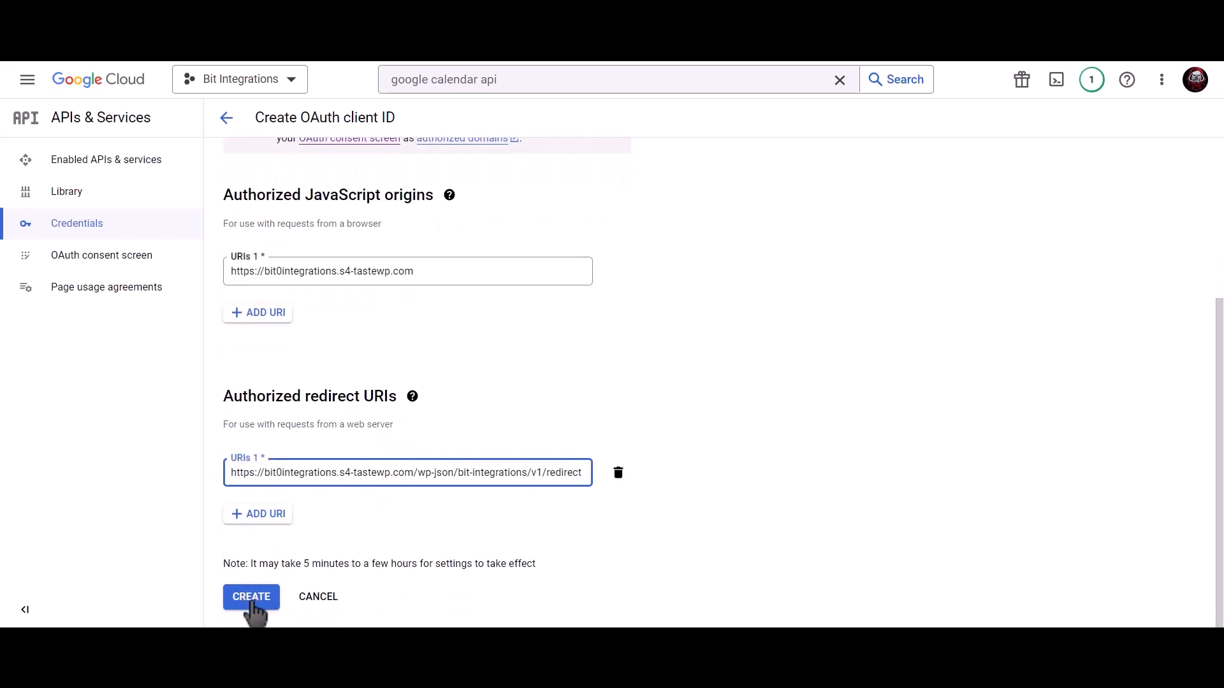
left_click(251, 598)
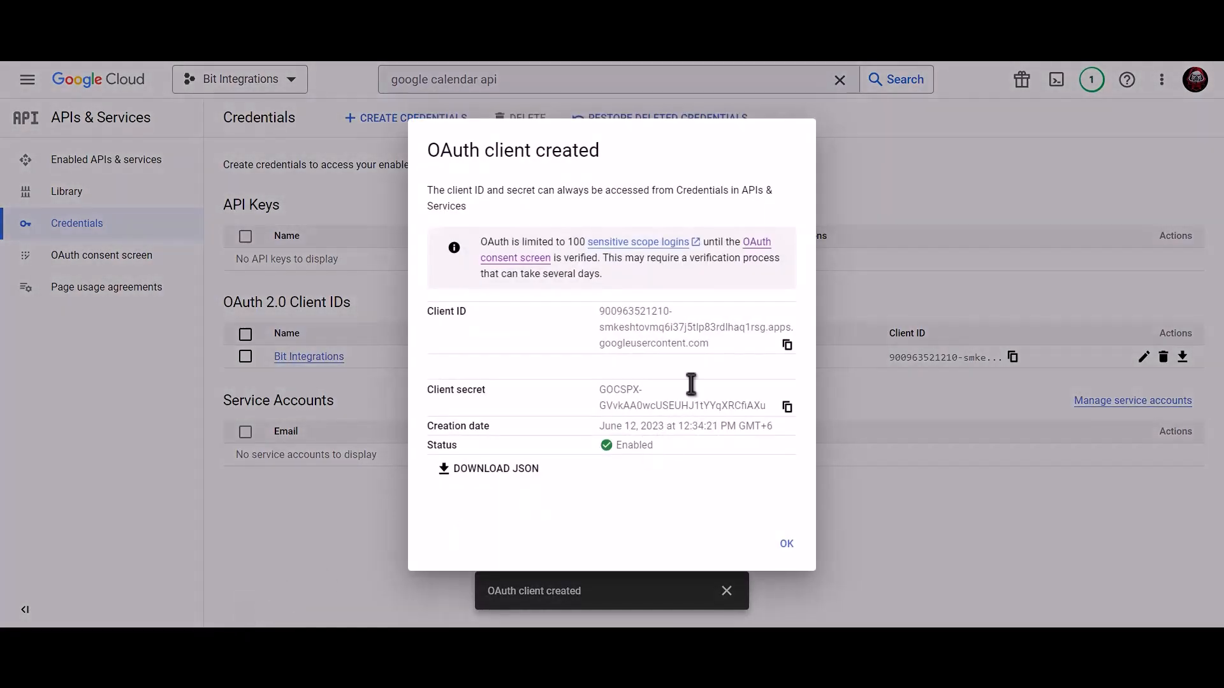
- Paste the new OAuth client ID and secret into the plugin's Google Calendar fields and authorize
left_click(788, 347)
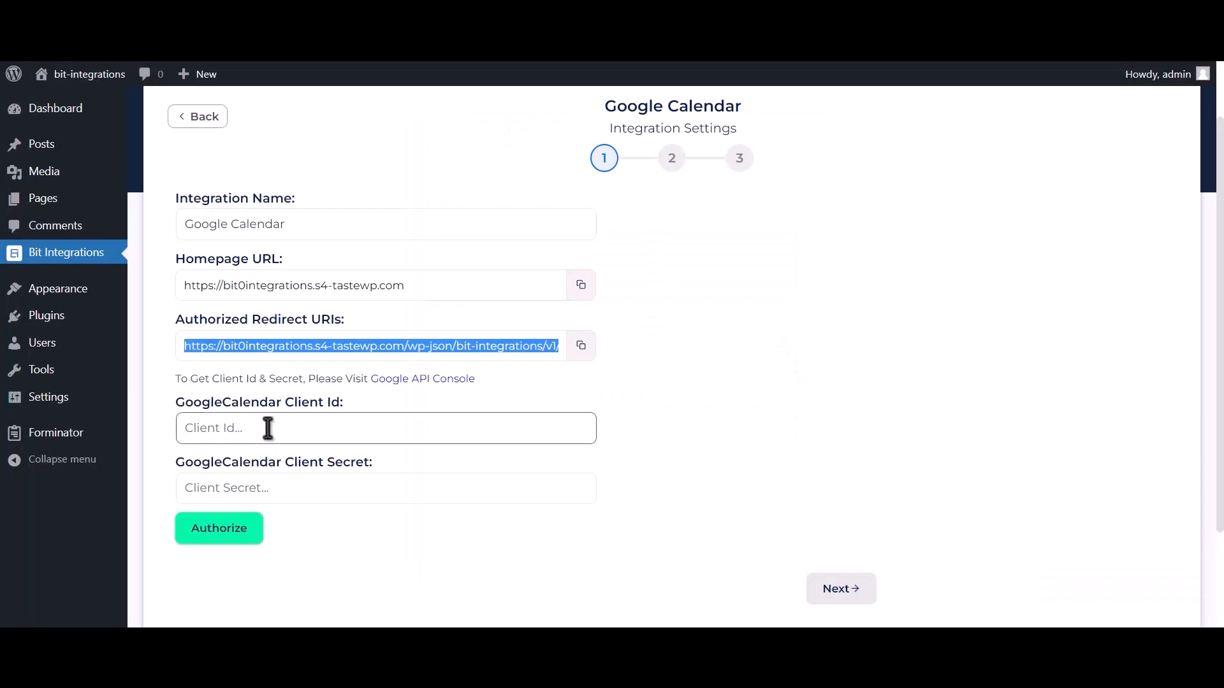
left_click(268, 428)
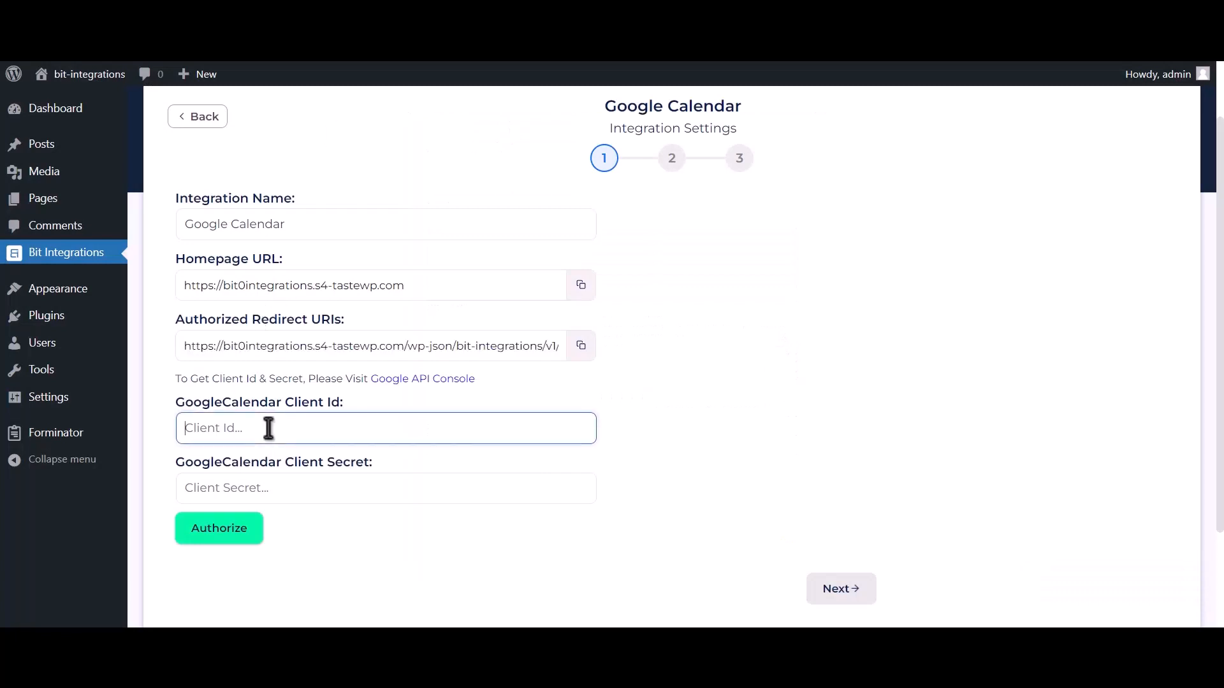
key("ctrl+v")
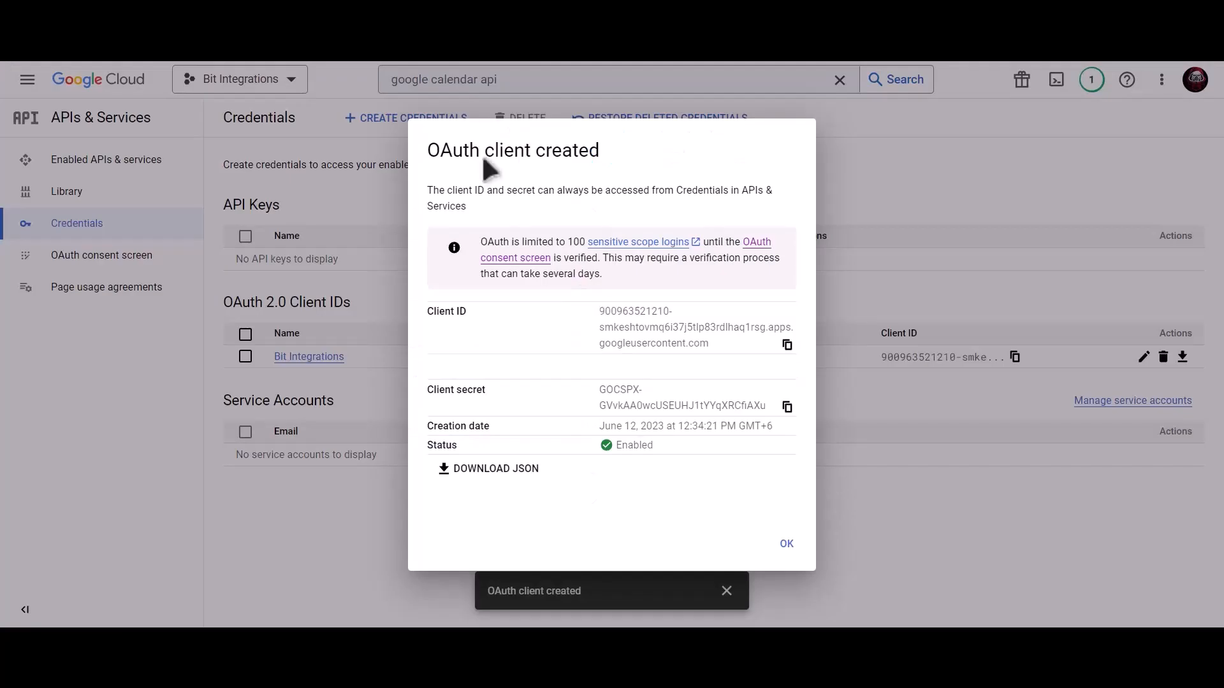
left_click(774, 400)
left_click(787, 408)
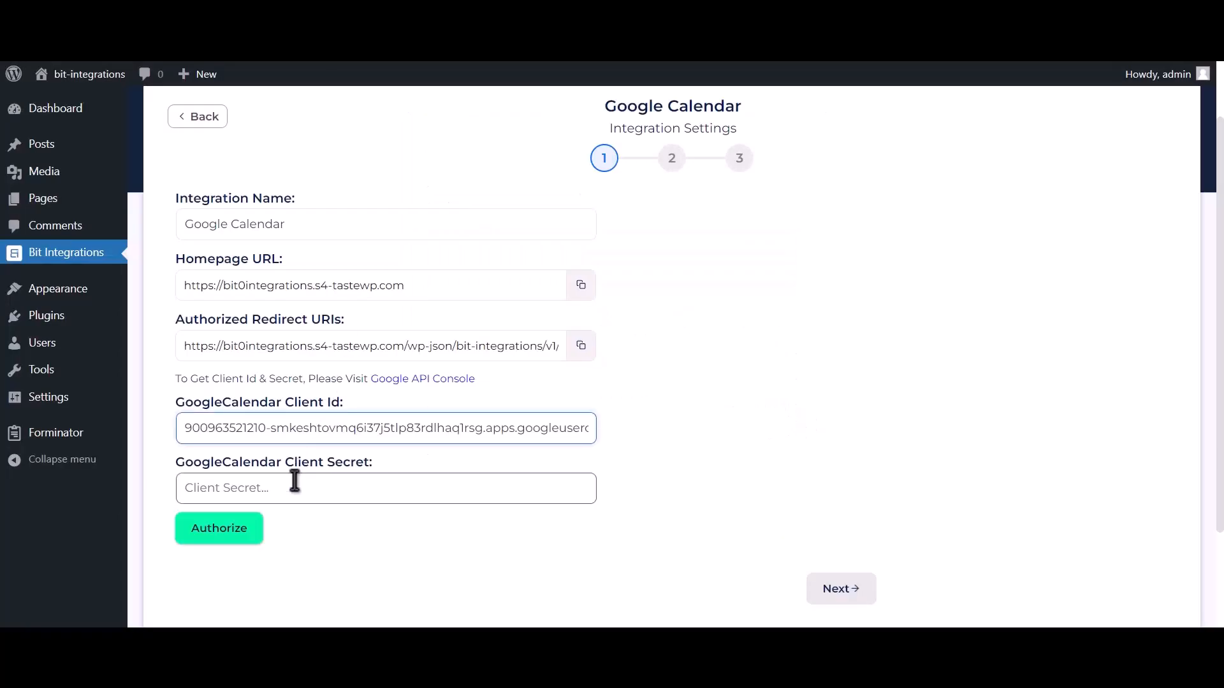
left_click(294, 481)
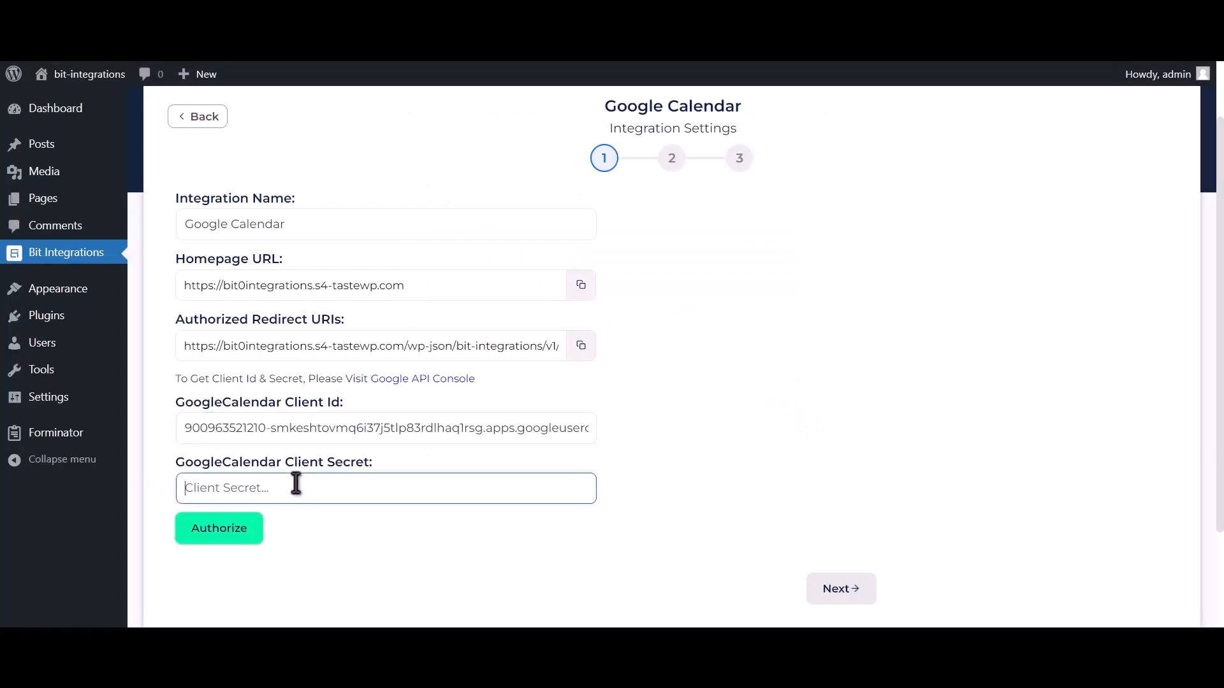
key("ctrl+v")
left_click(226, 534)
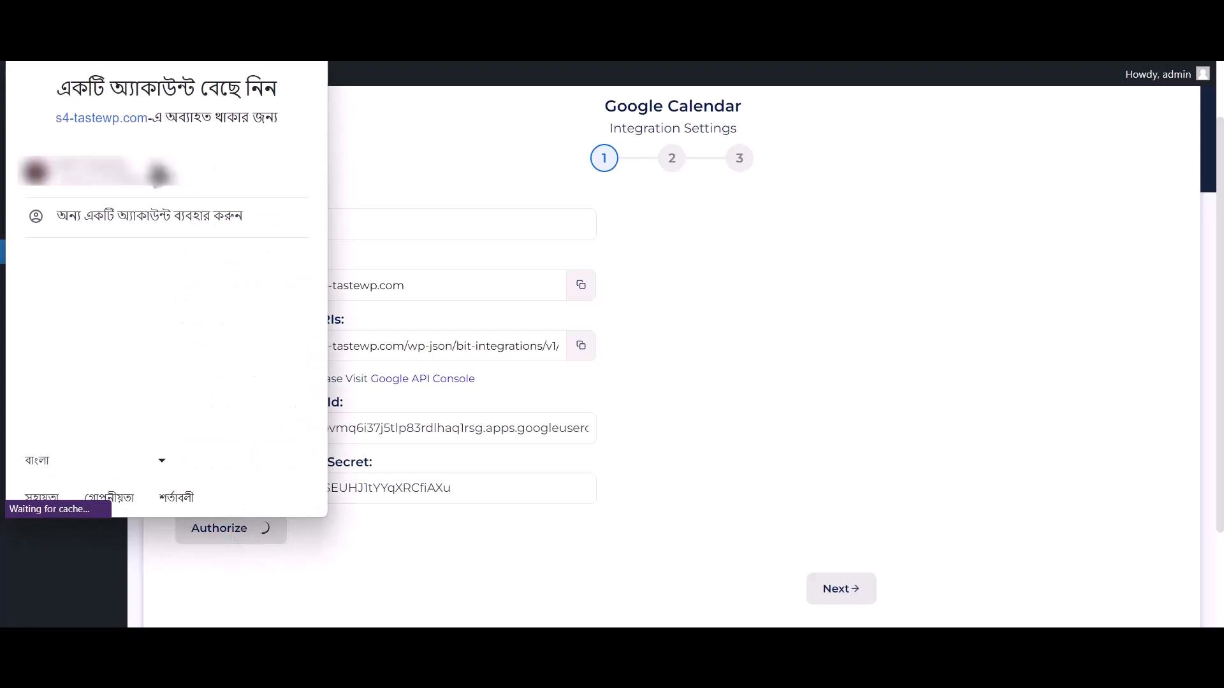
- Pick the Google account, proceed past the unverified-app warning, grant Calendar access, and continue to step 2
left_click(227, 187)
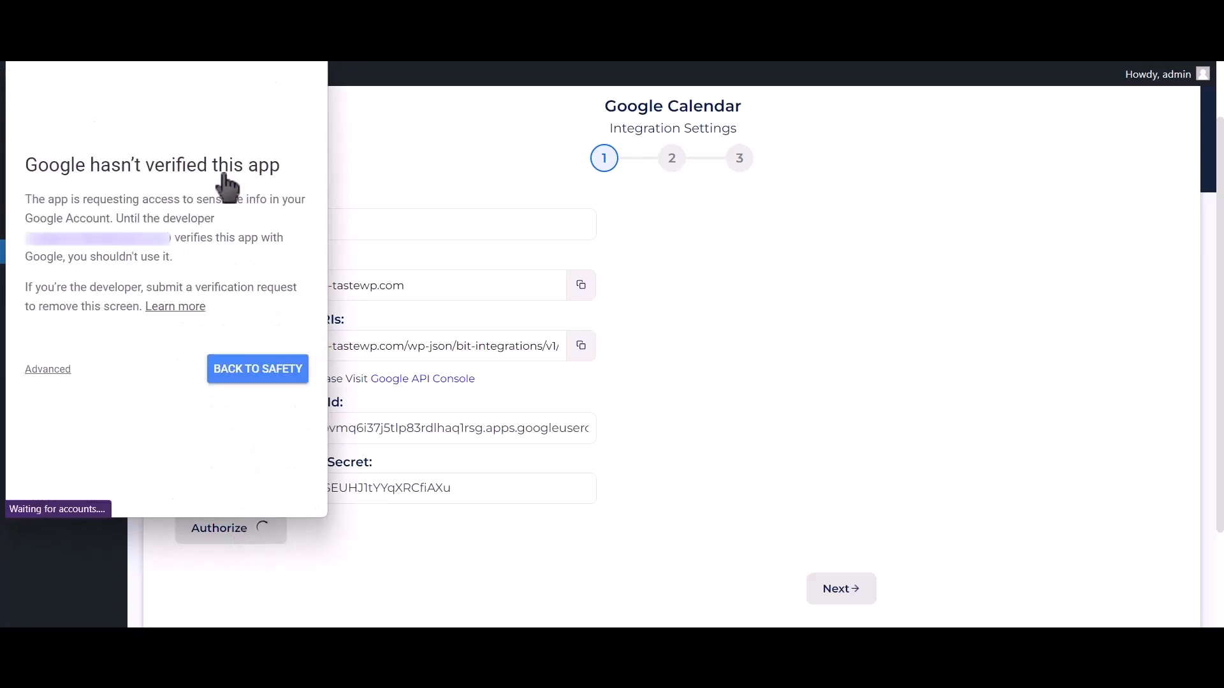
left_click(49, 369)
left_click(46, 485)
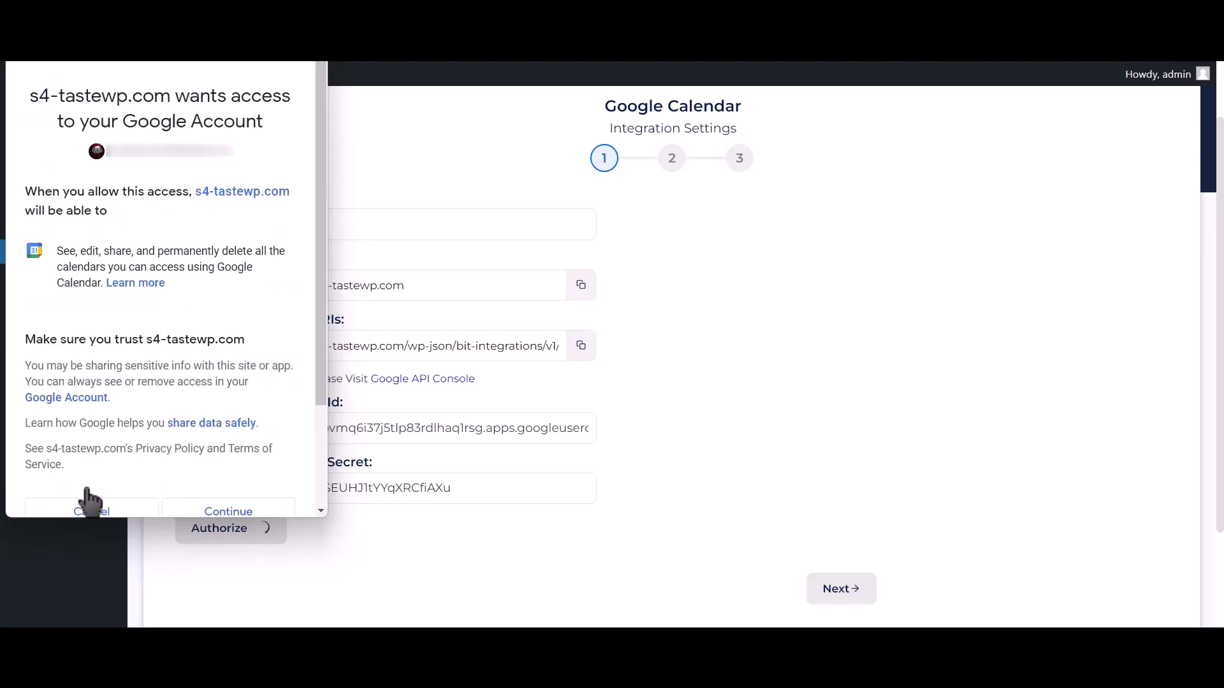
left_click(249, 512)
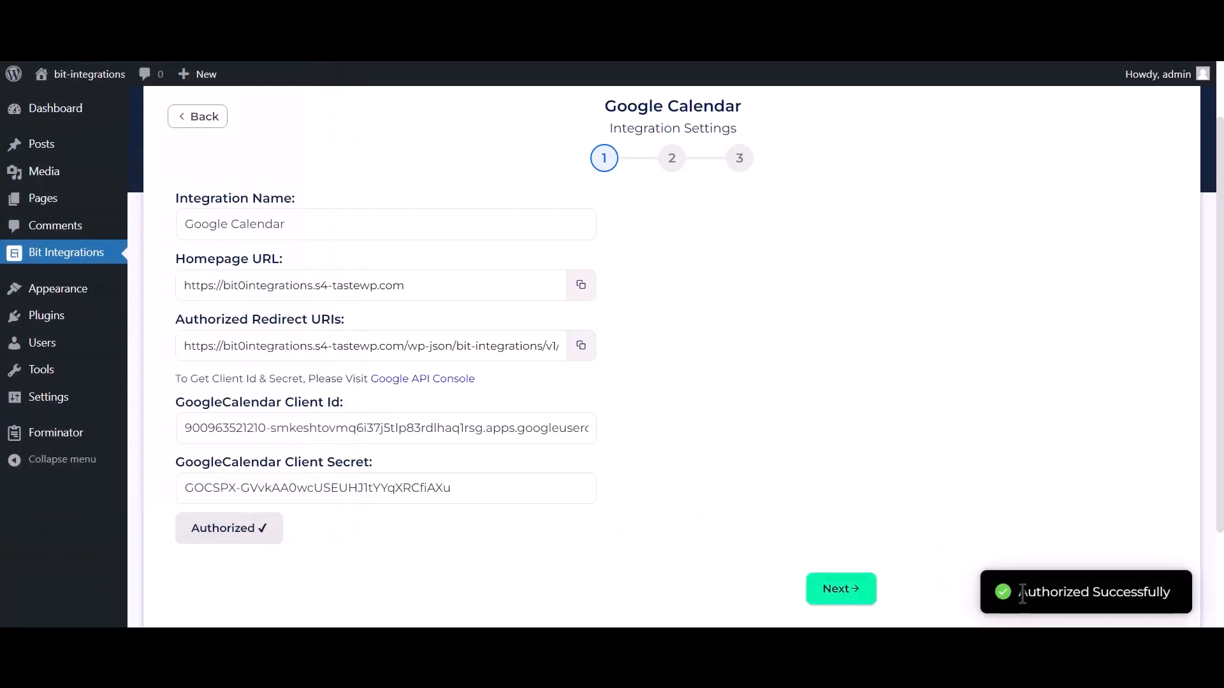
left_click_drag(1033, 589, 1193, 592)
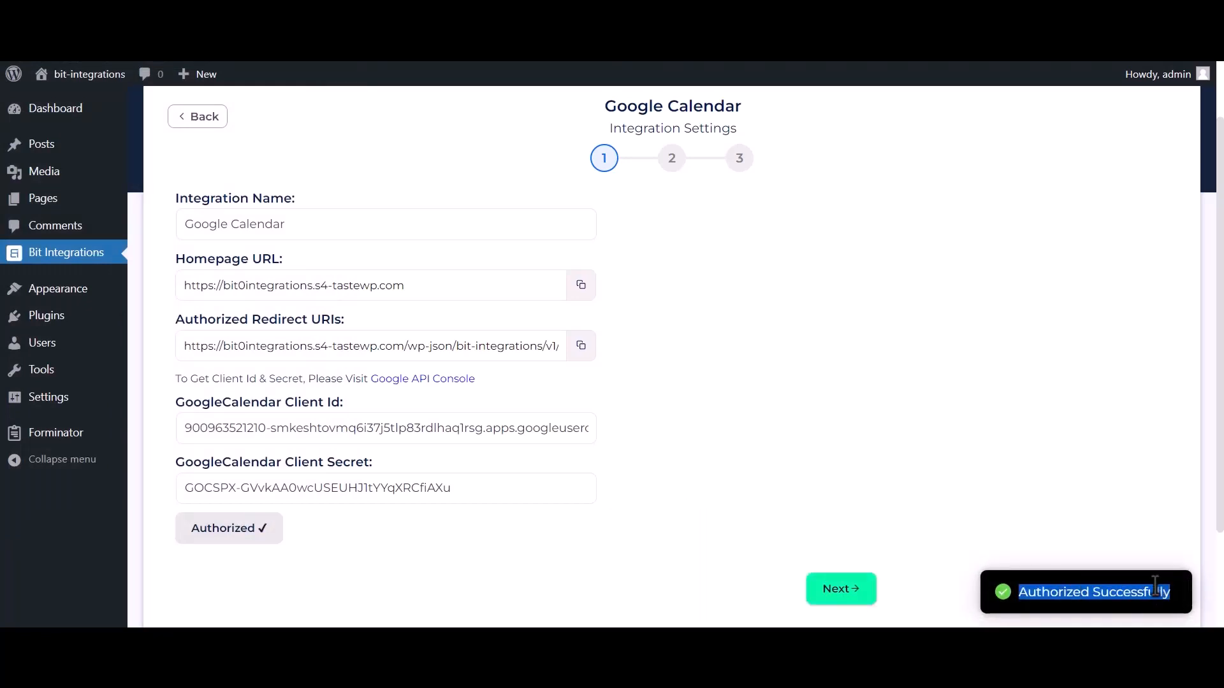
left_click(856, 600)
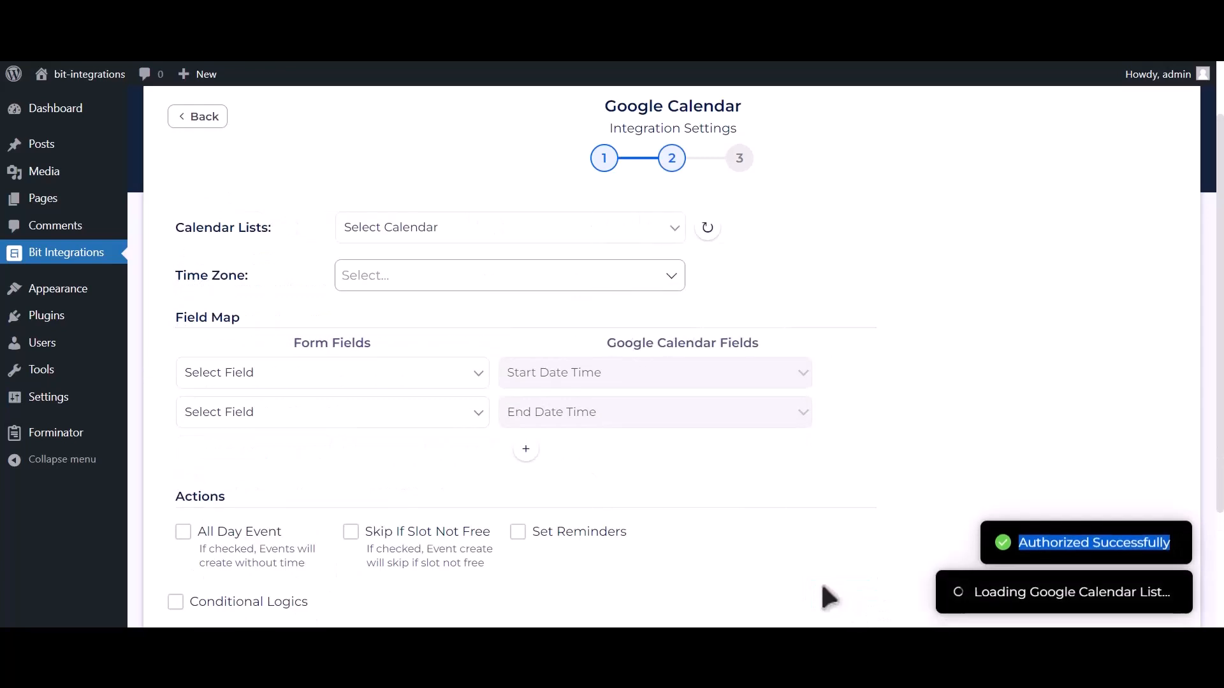
- Select the Bit Integrations calendar and the Asia/Dhaka time zone
left_click(482, 233)
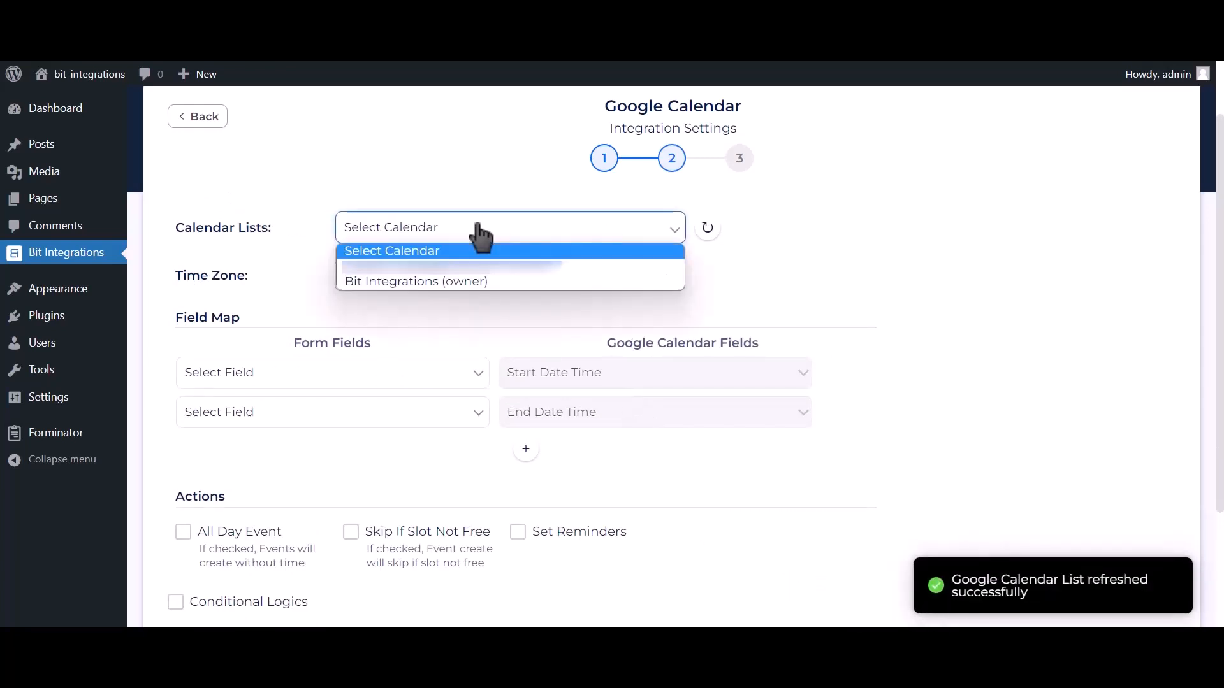
left_click(470, 283)
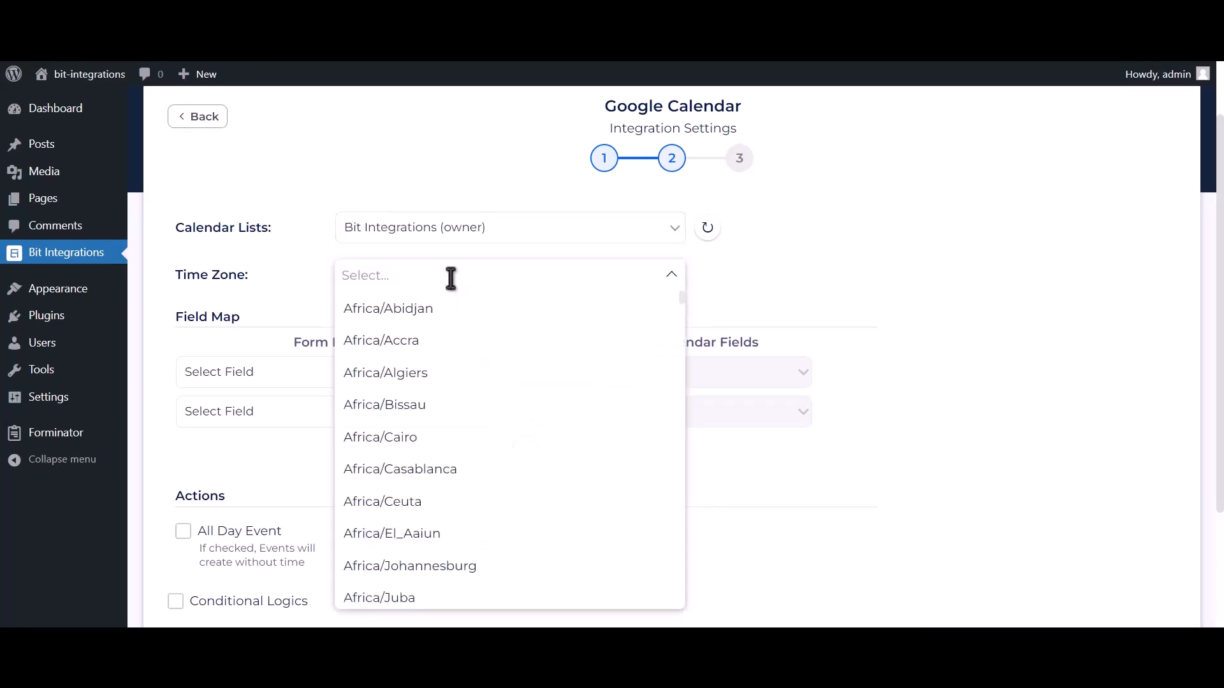
type("dhaka")
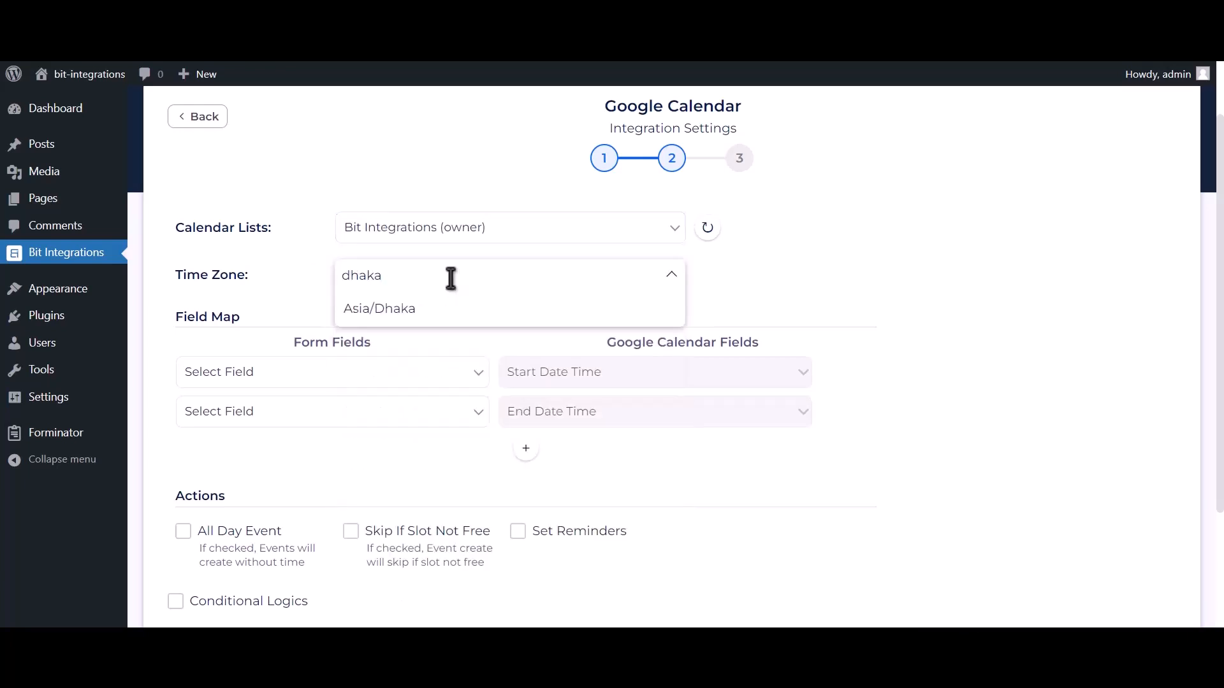
left_click(438, 318)
scroll(467, 393, "up", 1)
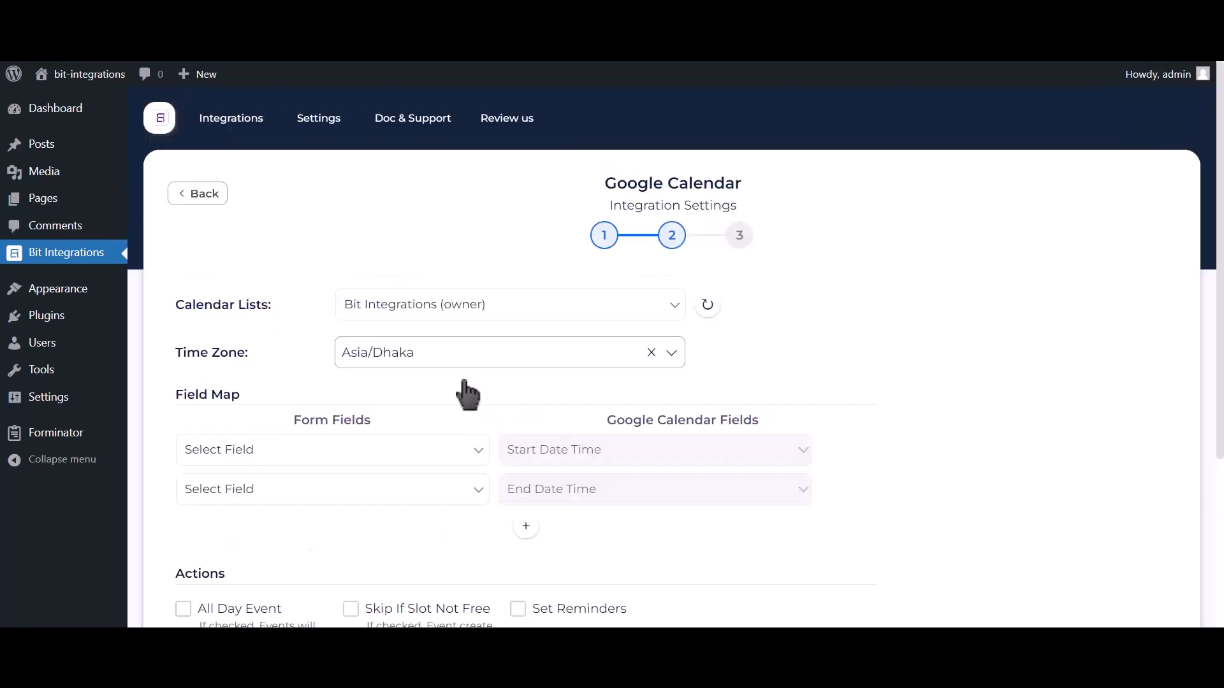
scroll(467, 394, "down", 2)
- Map Date-1 to the event start and end times, and Email Address-1 to Description
left_click(369, 320)
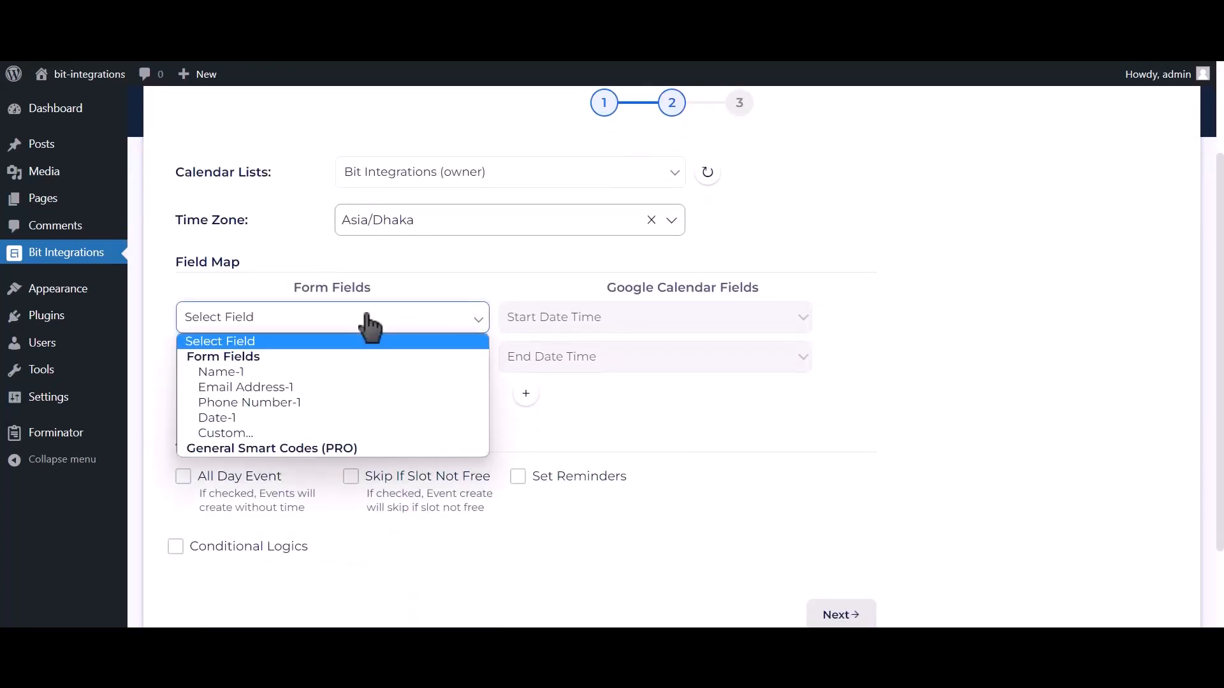
left_click(243, 417)
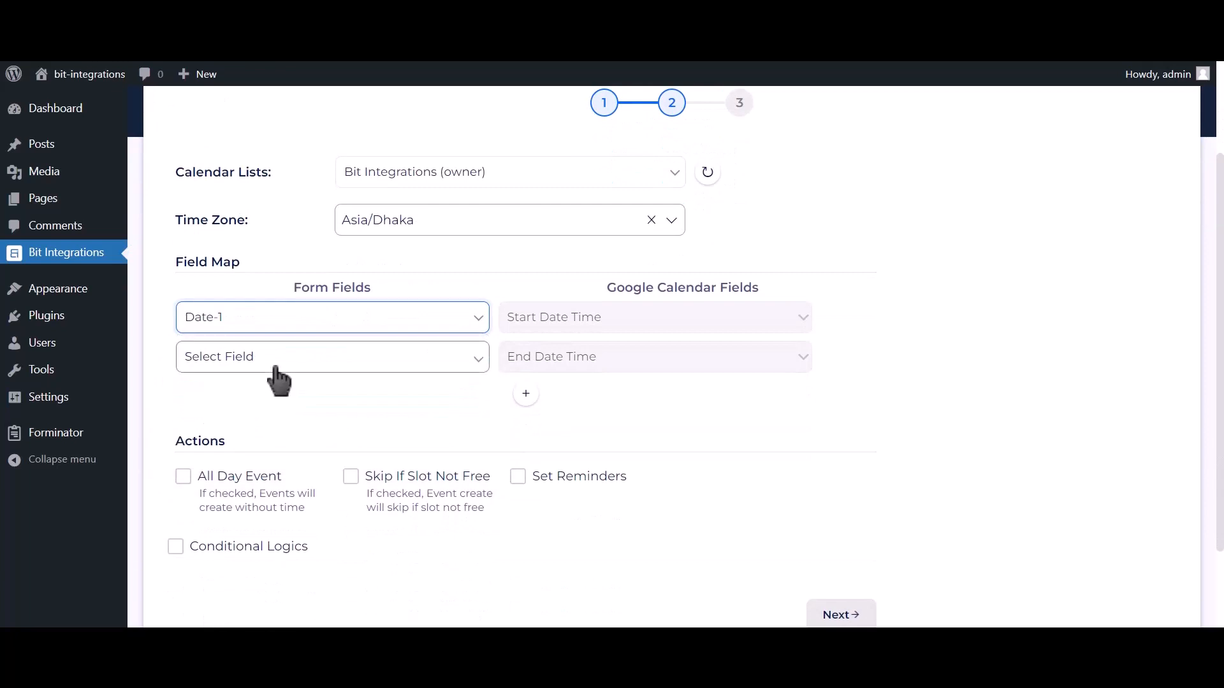
left_click(433, 361)
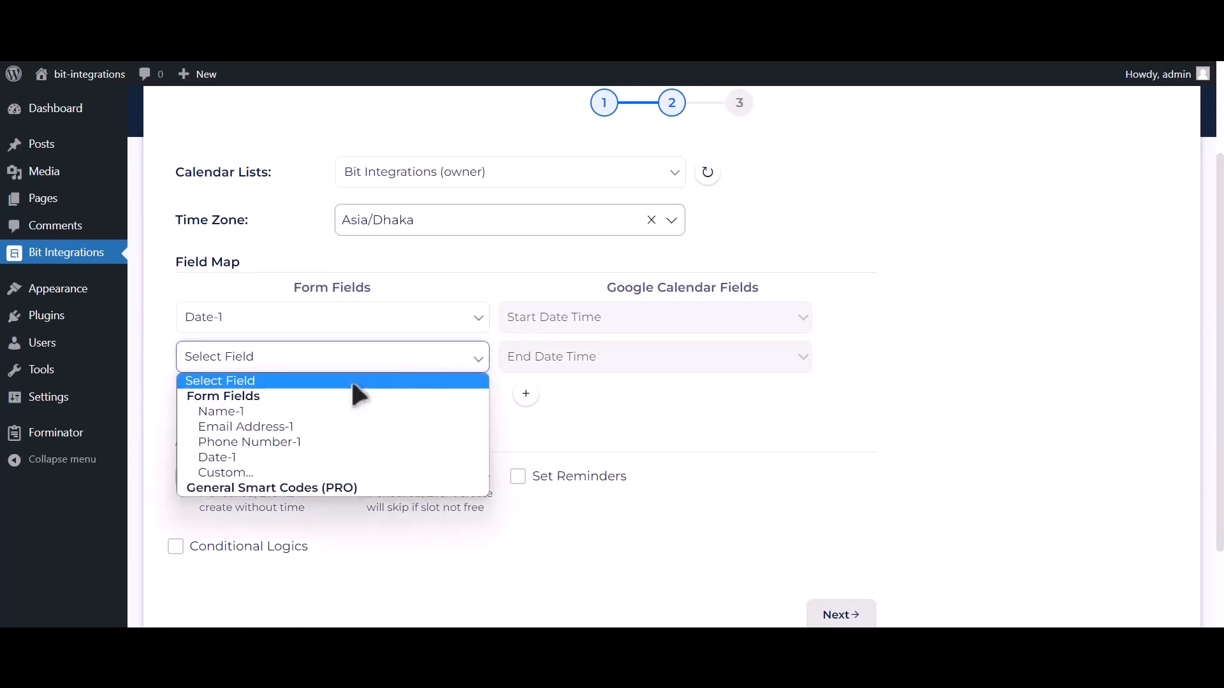
left_click(267, 459)
left_click(526, 393)
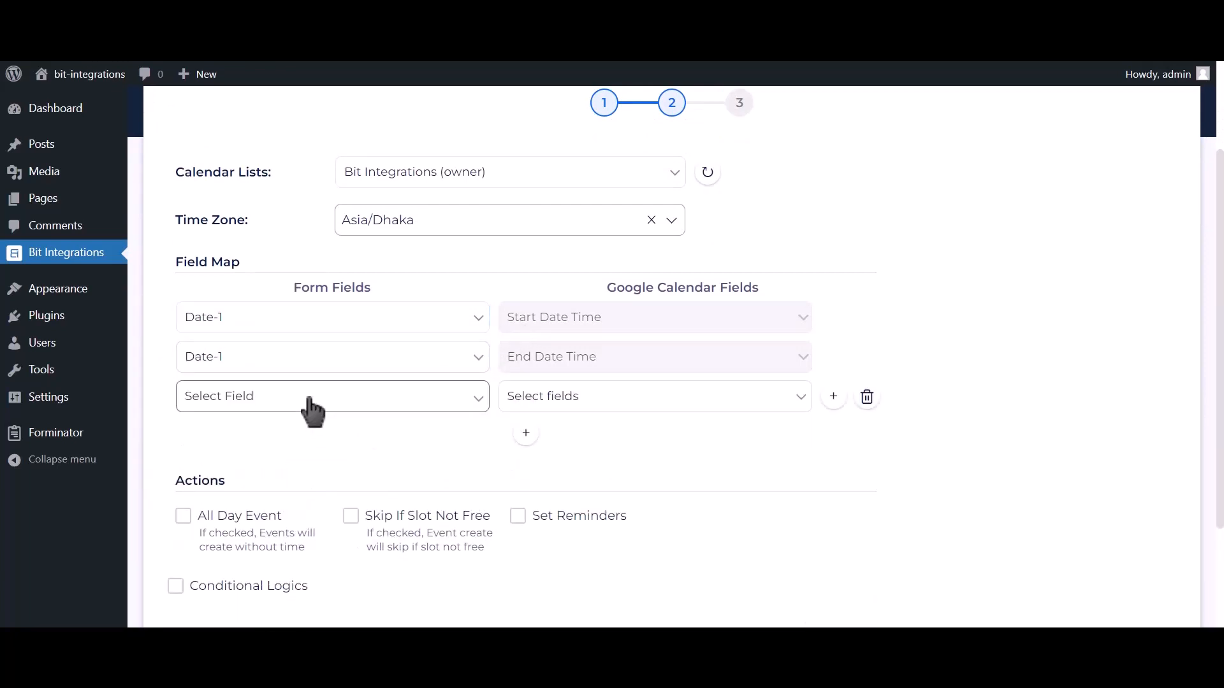
left_click(312, 408)
left_click(260, 464)
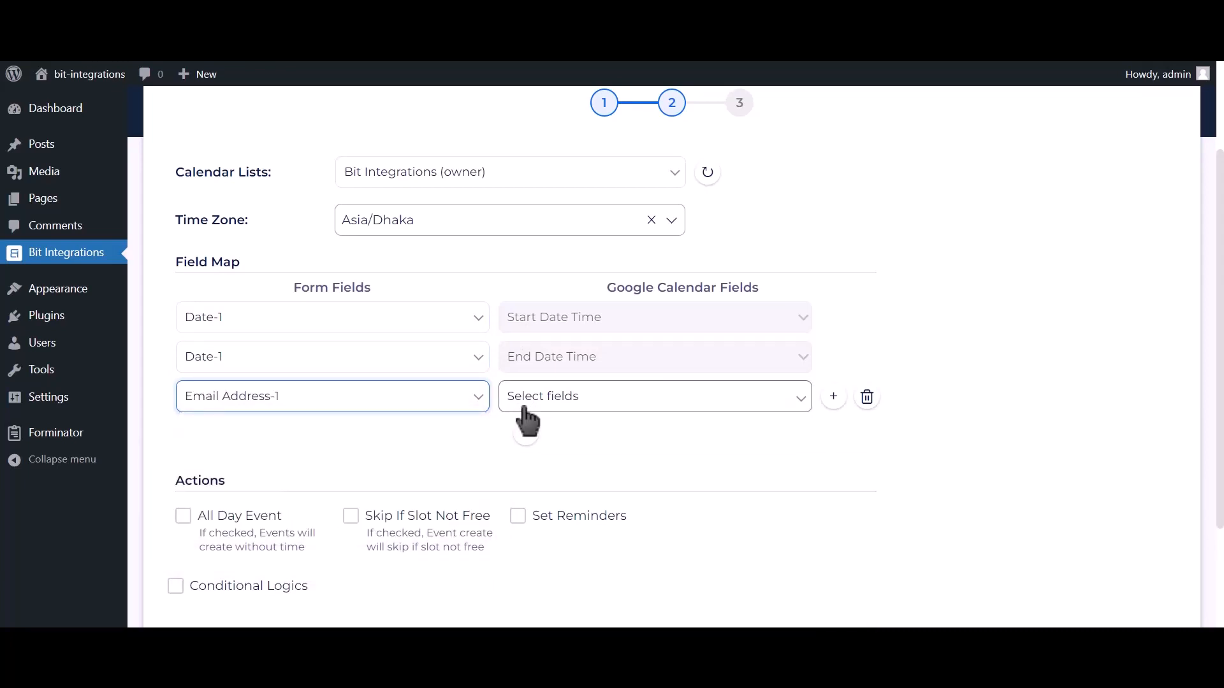
left_click(525, 412)
left_click(532, 463)
- Add mappings sending Name-1 to Title and Phone Number-1 to Description
left_click(526, 433)
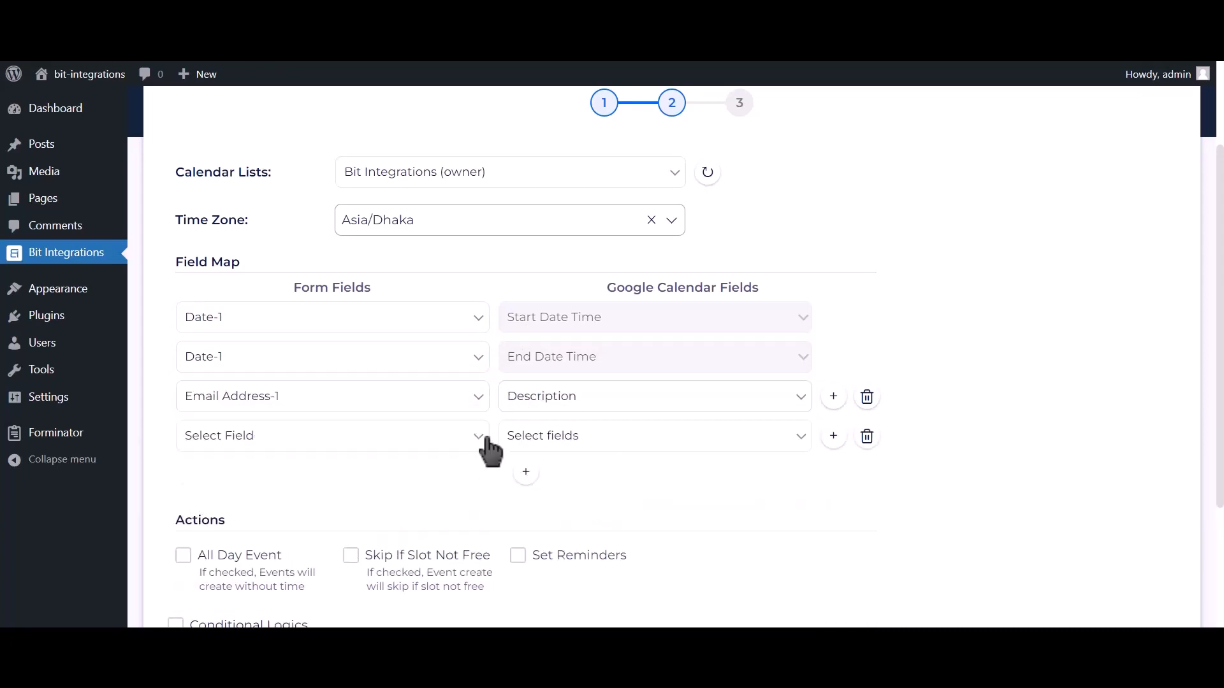
left_click(483, 438)
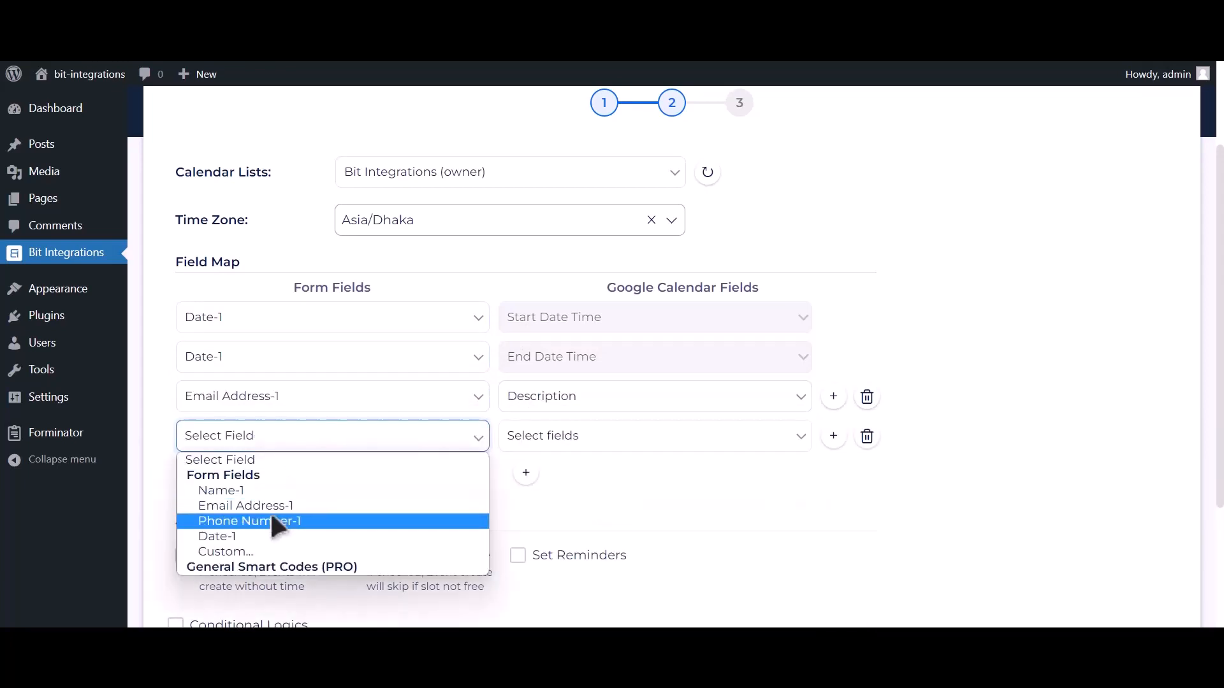
left_click(270, 492)
left_click(523, 445)
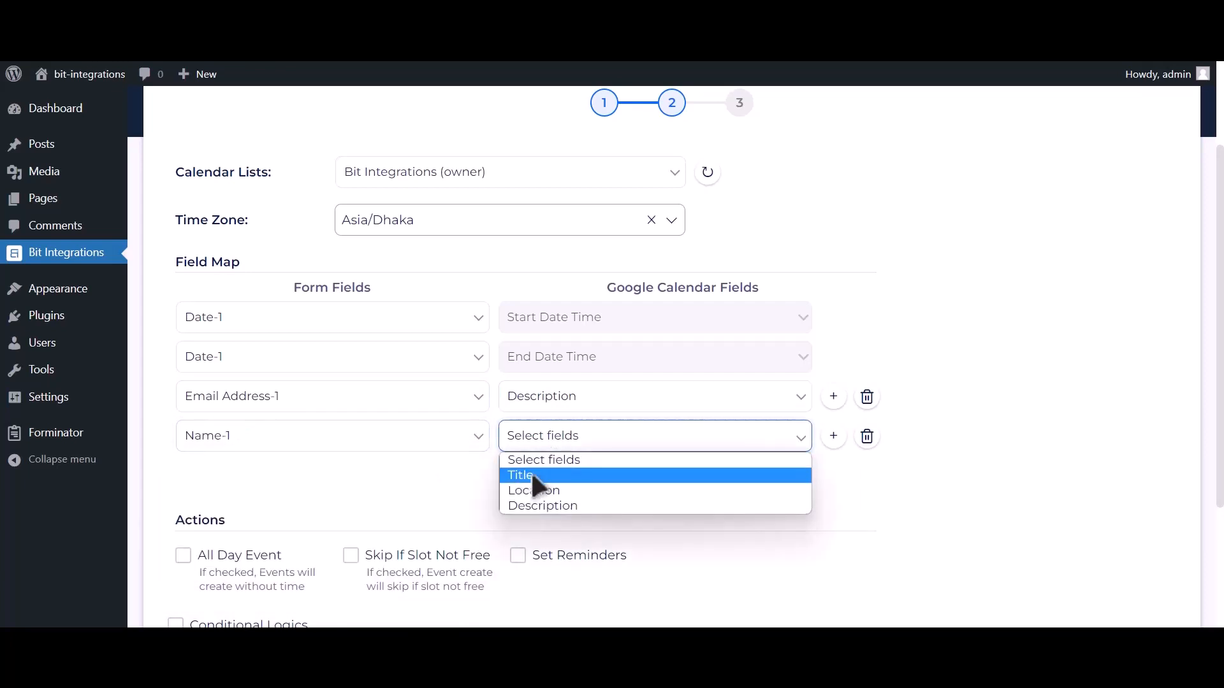
left_click(534, 477)
left_click(525, 473)
left_click(316, 483)
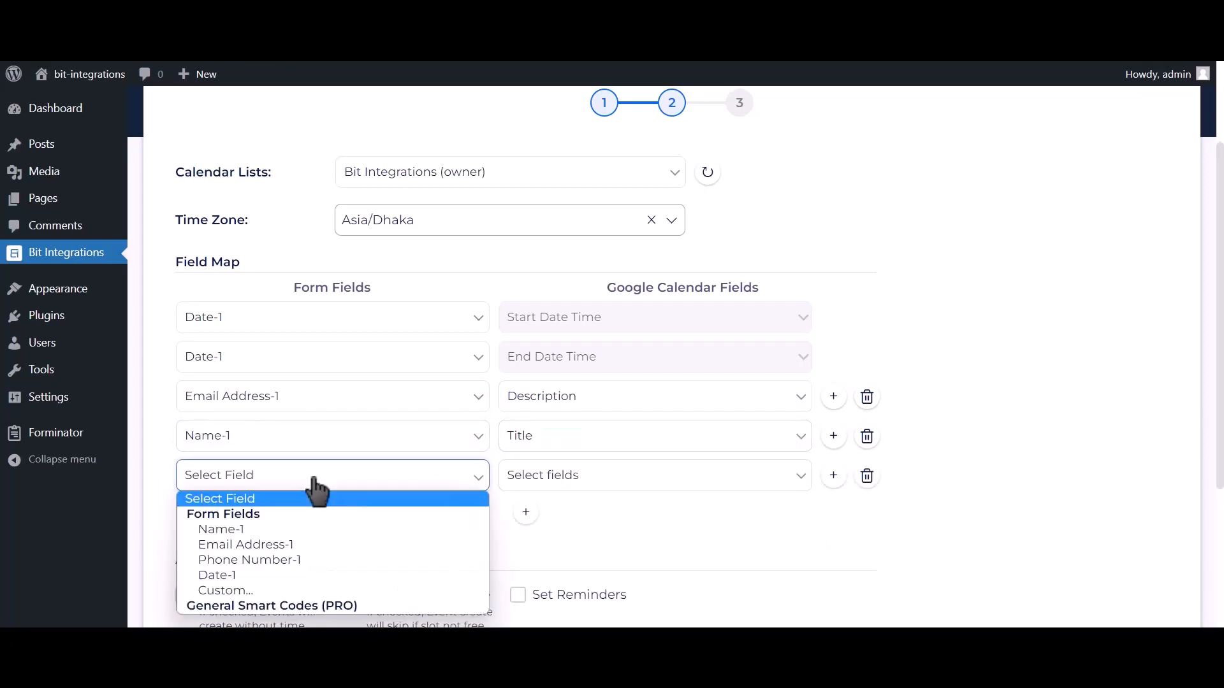
left_click(280, 560)
left_click(574, 479)
left_click(544, 545)
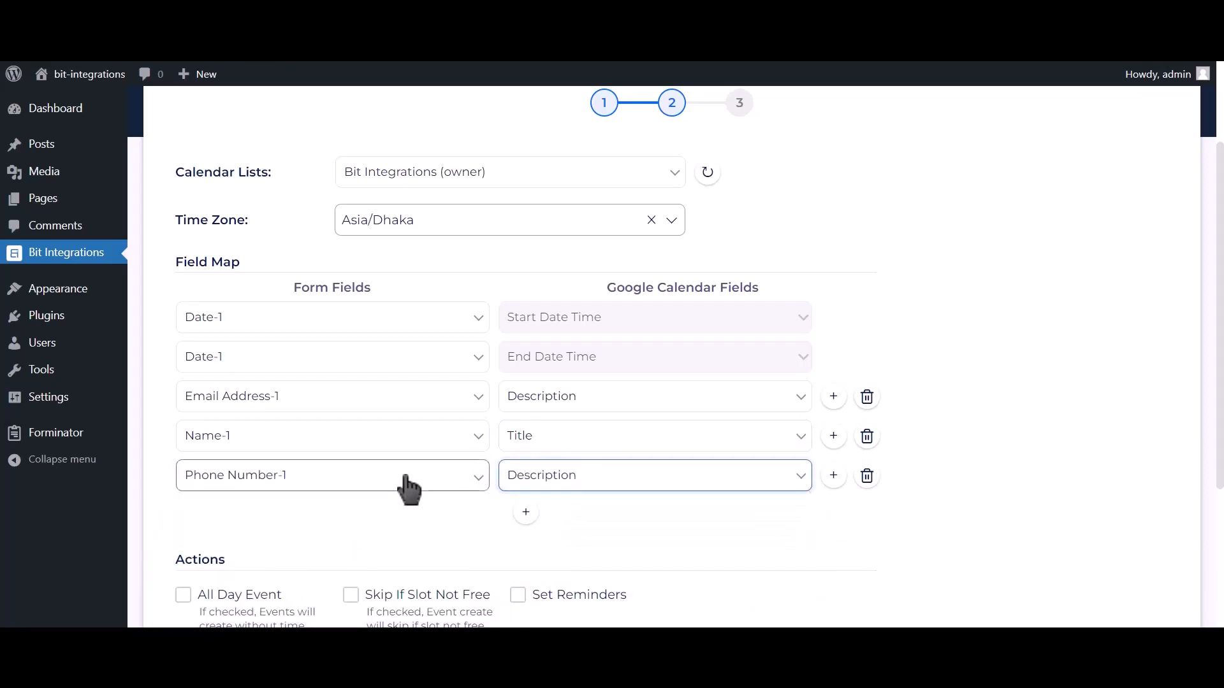
- Tick All Day Event, then finish and save the integration
scroll(404, 485, "down", 2)
left_click(240, 472)
left_click(240, 472)
scroll(240, 473, "down", 2)
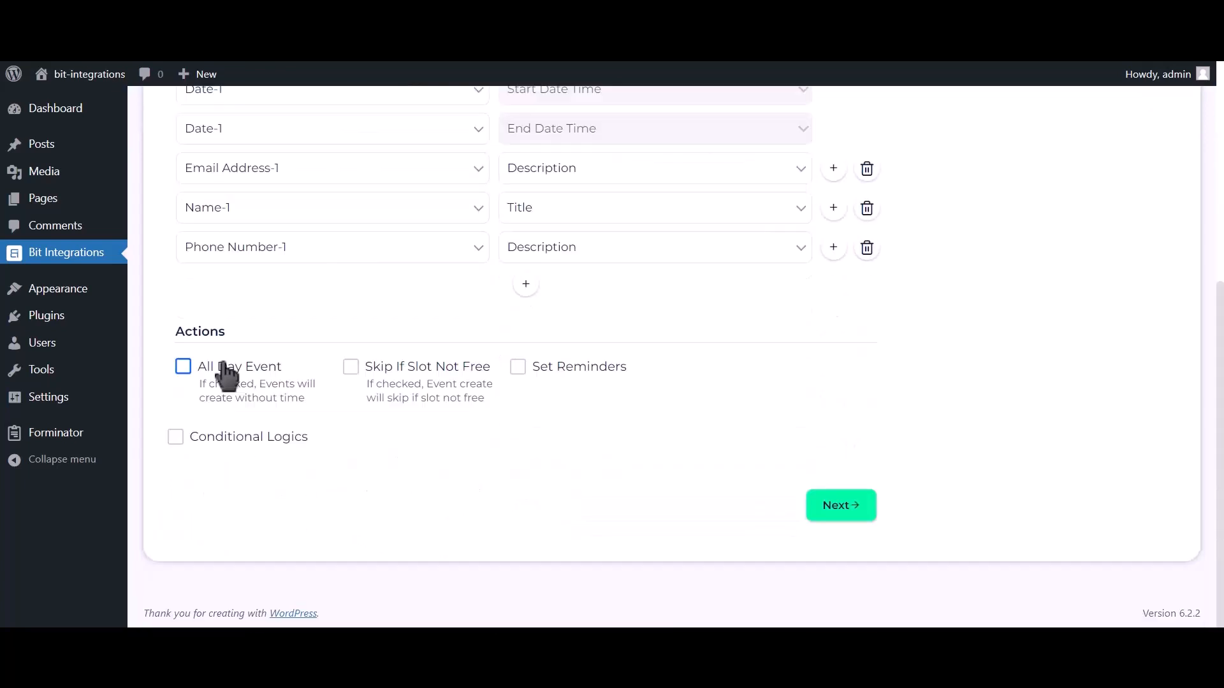
left_click(232, 376)
left_click(848, 510)
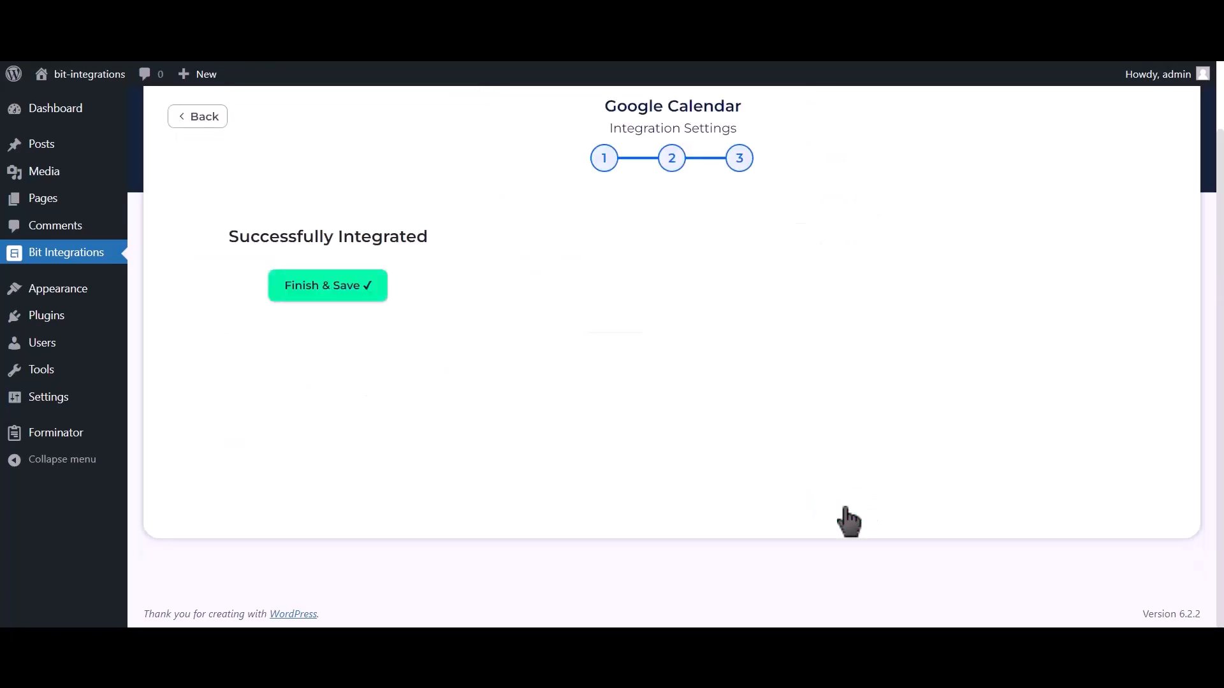
left_click(681, 295)
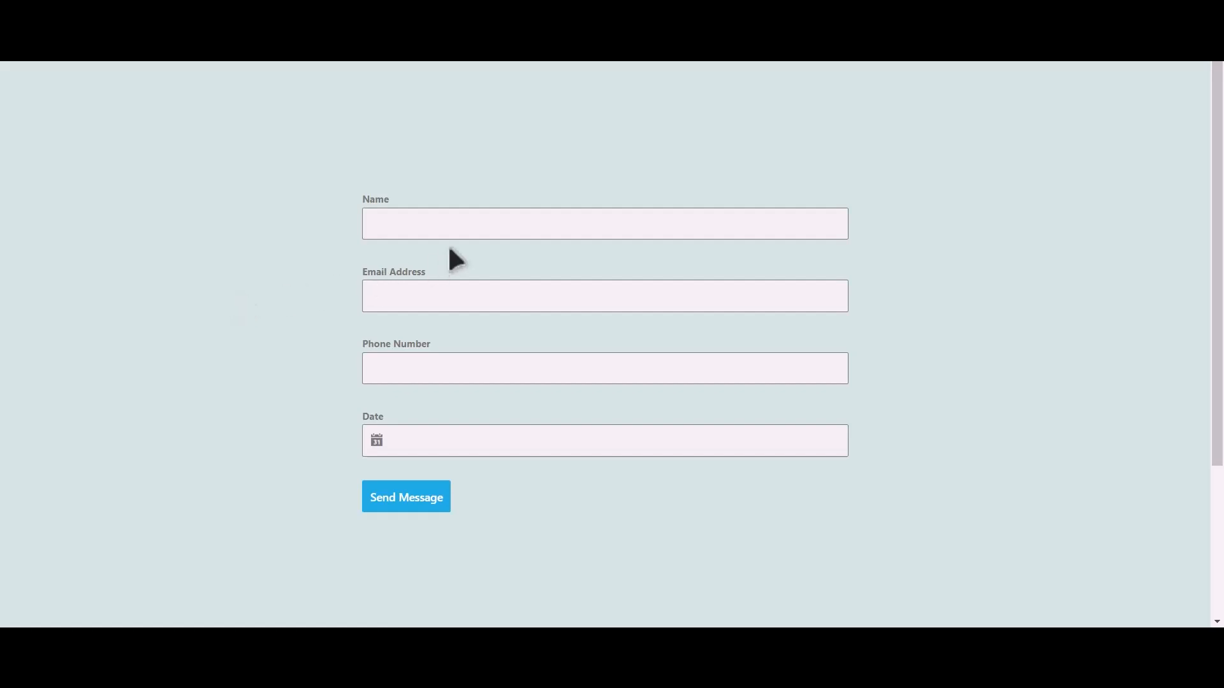
- Fill the form with the name 'Bit Integrations', an email address and a phone number
left_click(475, 233)
type("Bit Integrations")
left_click(481, 290)
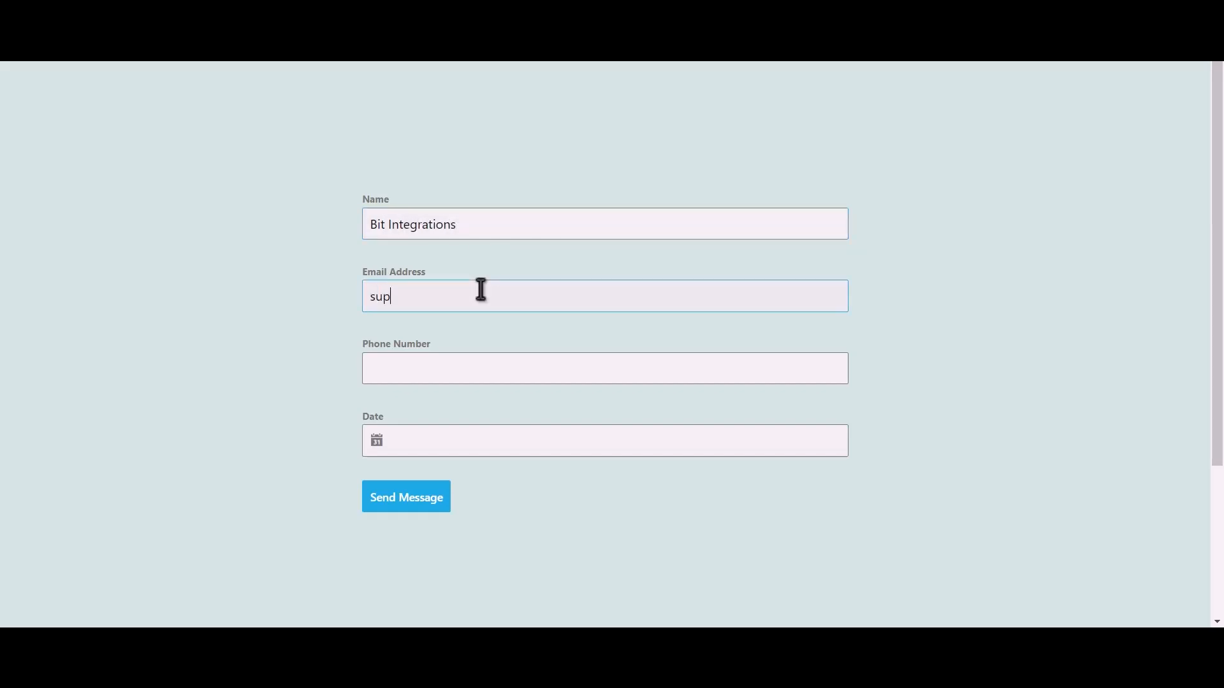
left_click(441, 361)
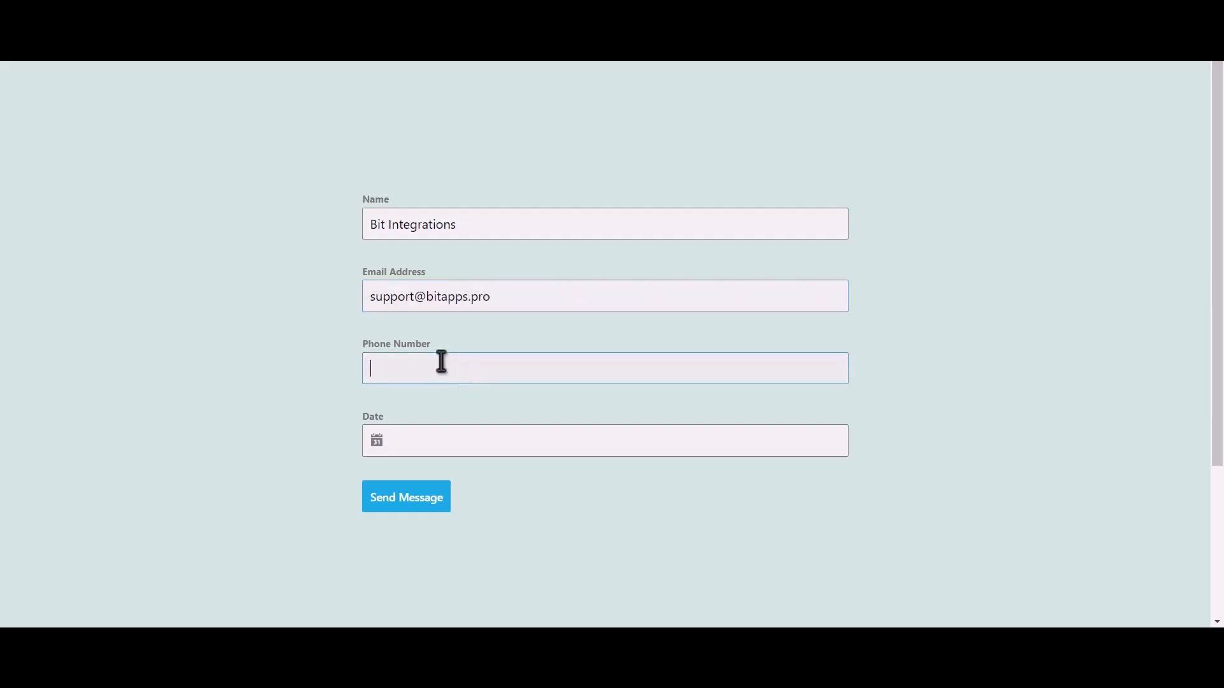
type("444555666")
- Set the date to June 13, 2023 and submit the form
left_click(431, 440)
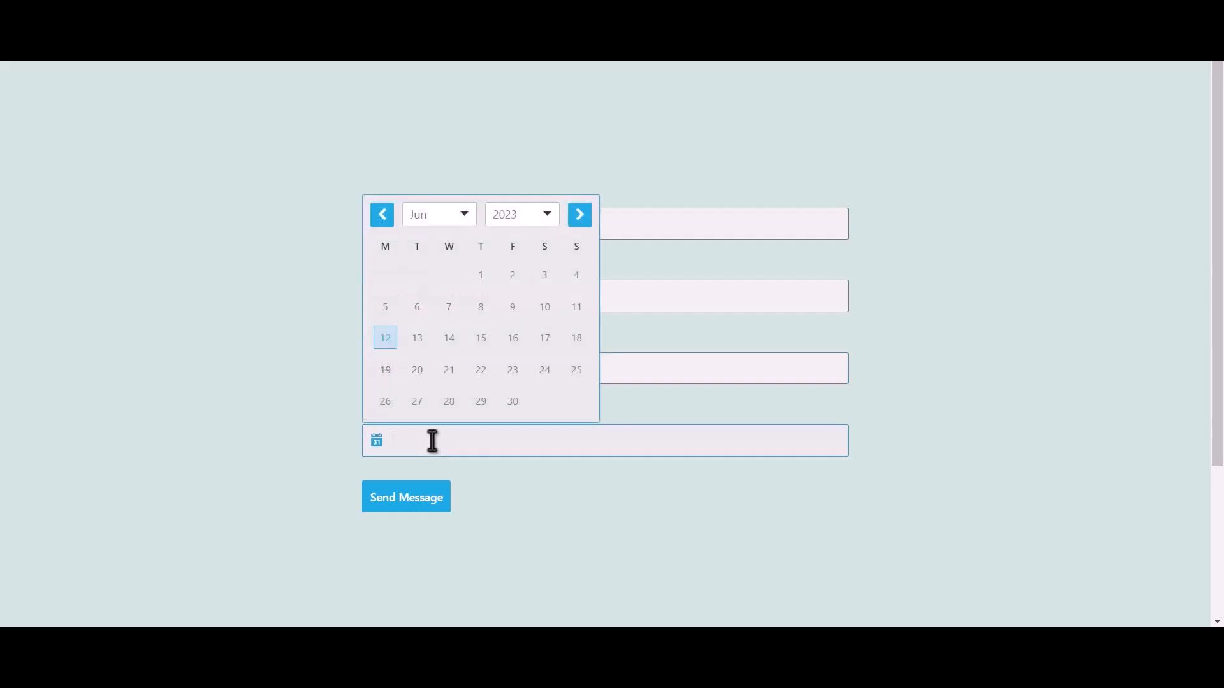
left_click(418, 340)
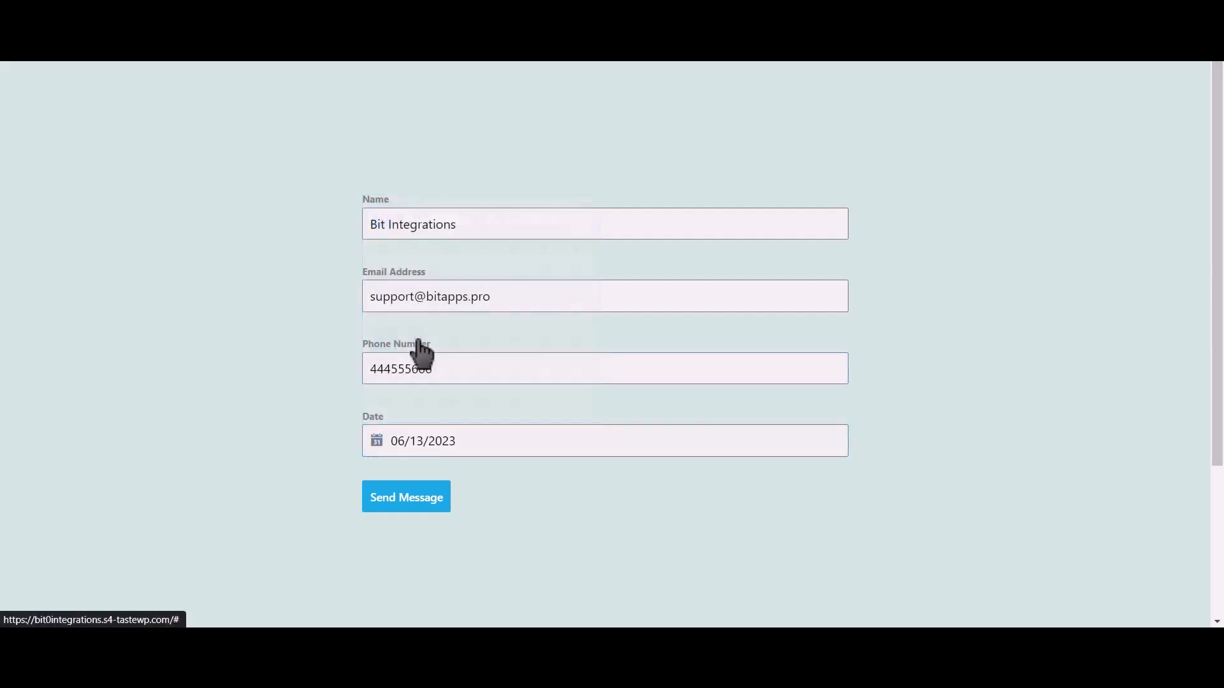
left_click(427, 499)
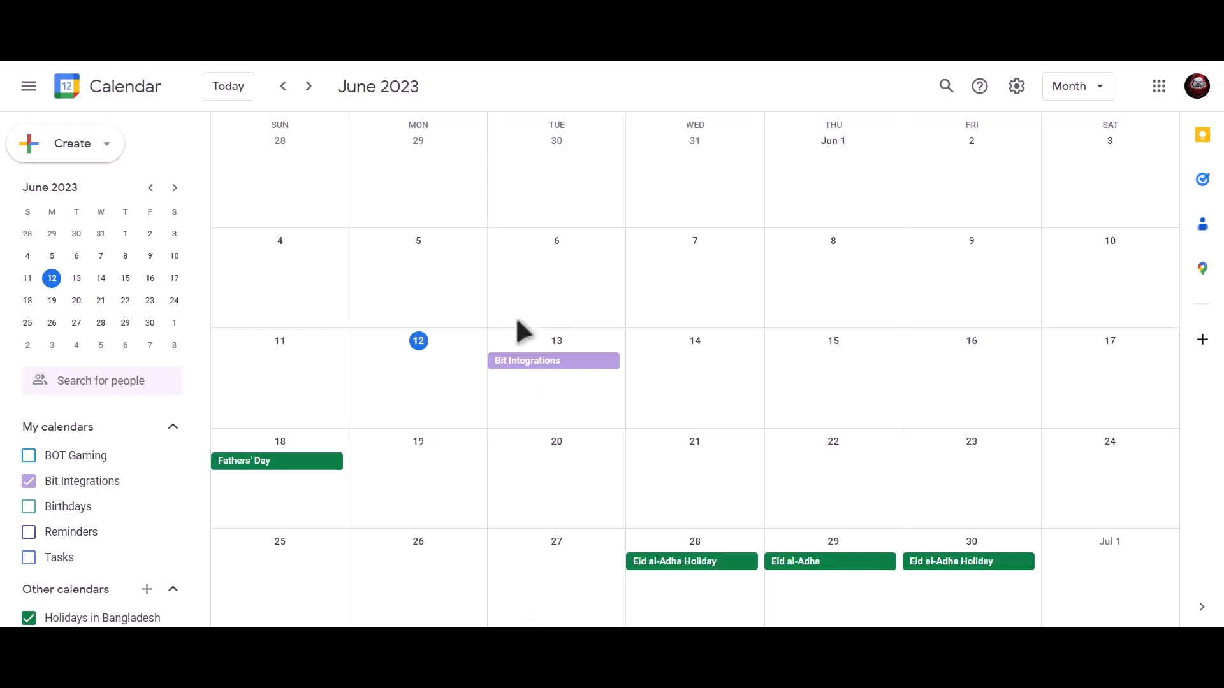
- Open the Bit Integrations event on Tuesday, June 13 to view its phone-number description
left_click(599, 362)
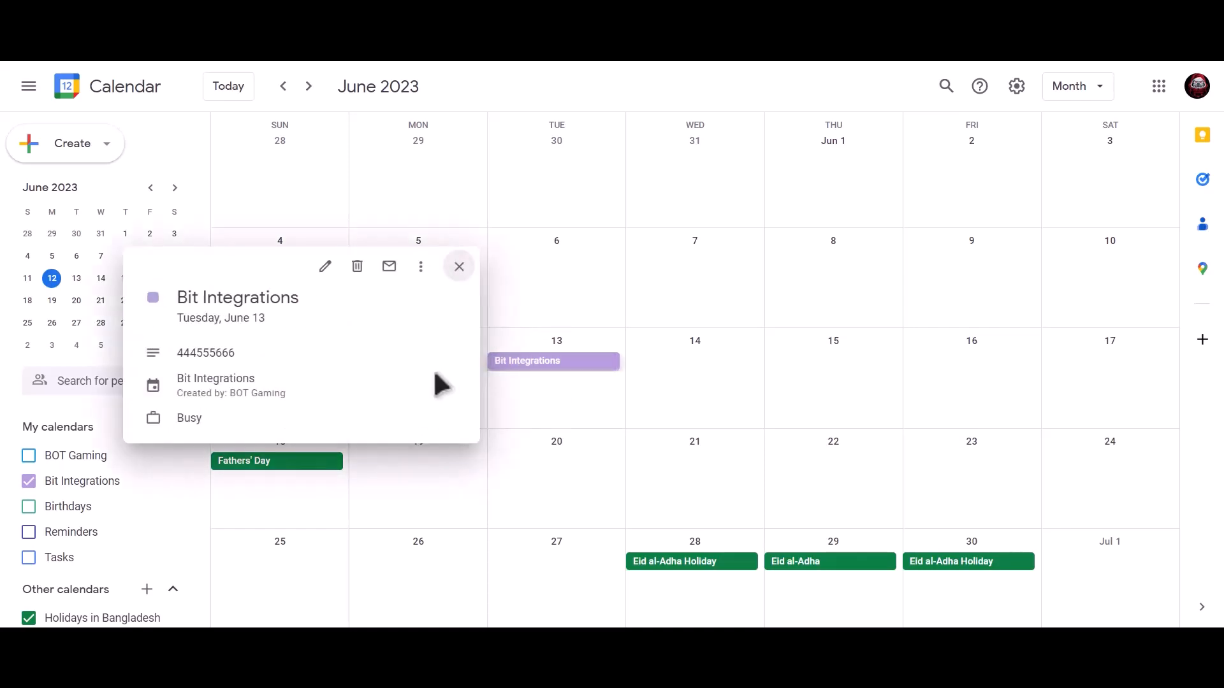